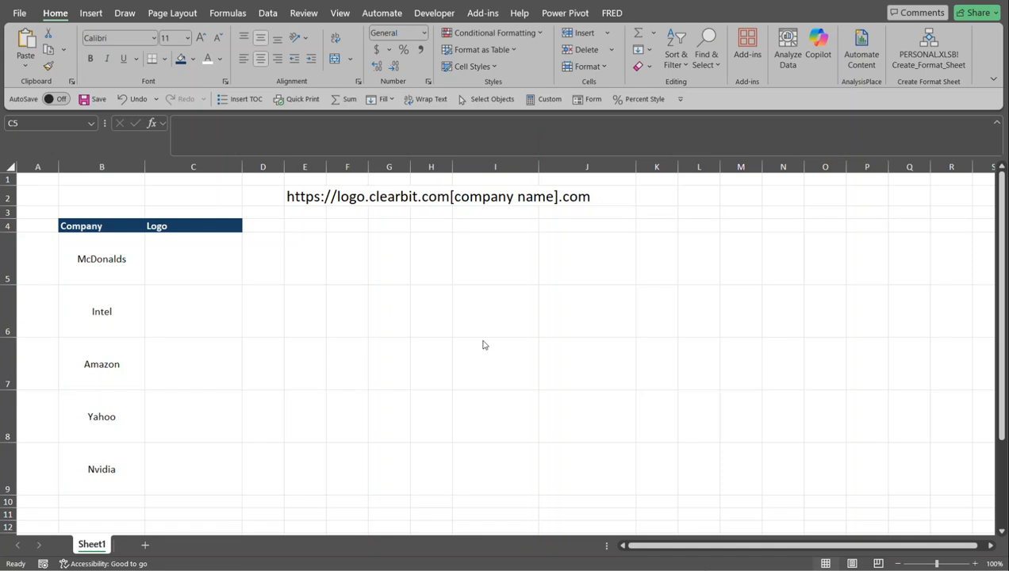
pyautogui.click(172, 258)
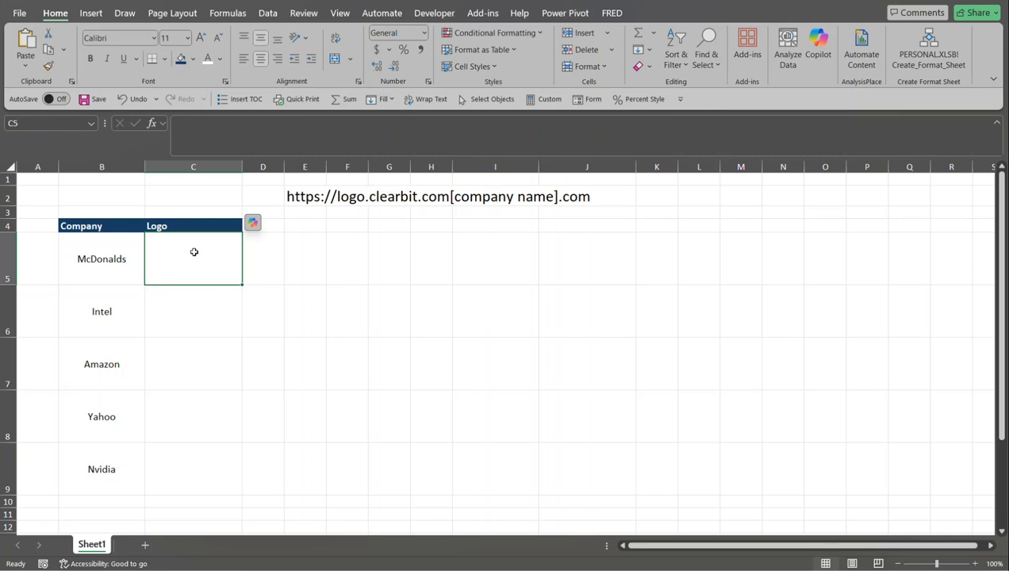
pyautogui.write('=im')
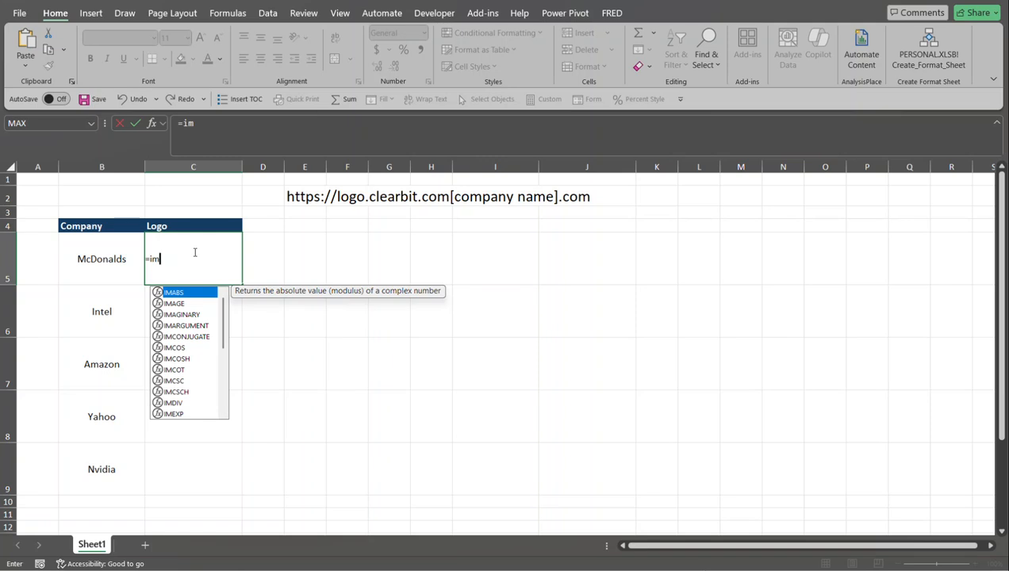
pyautogui.press('Down')
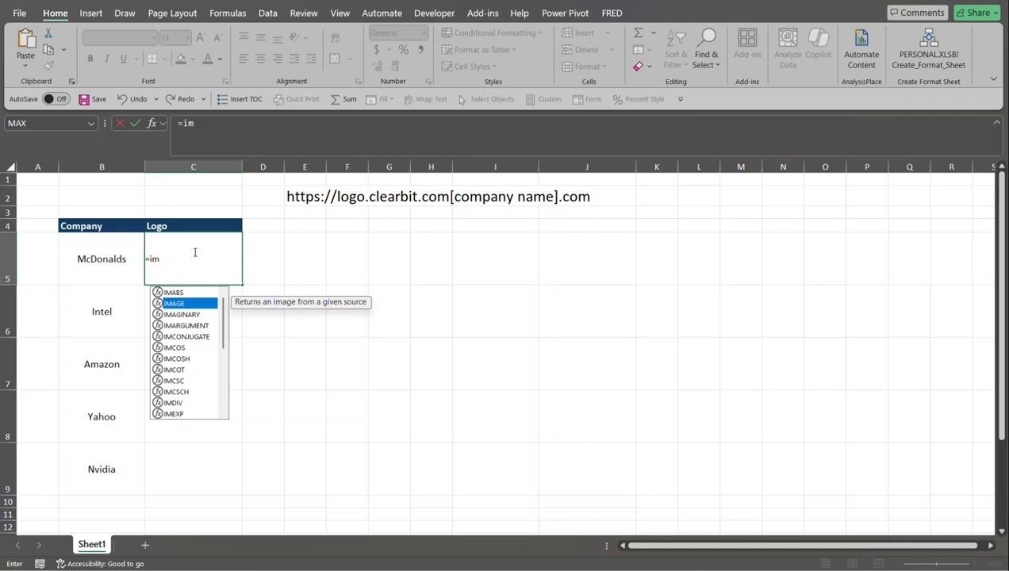
pyautogui.press('Tab')
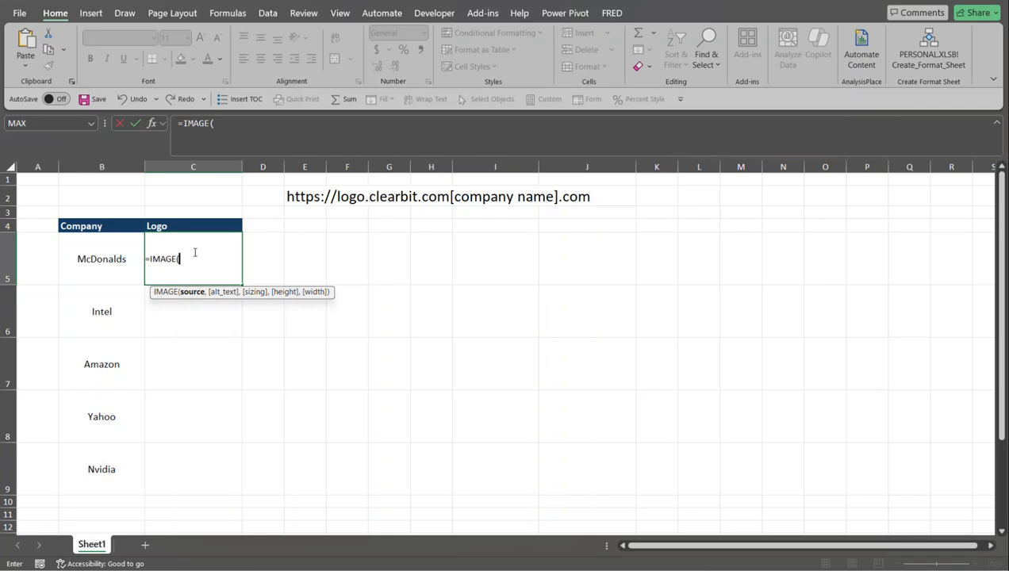
pyautogui.write('con')
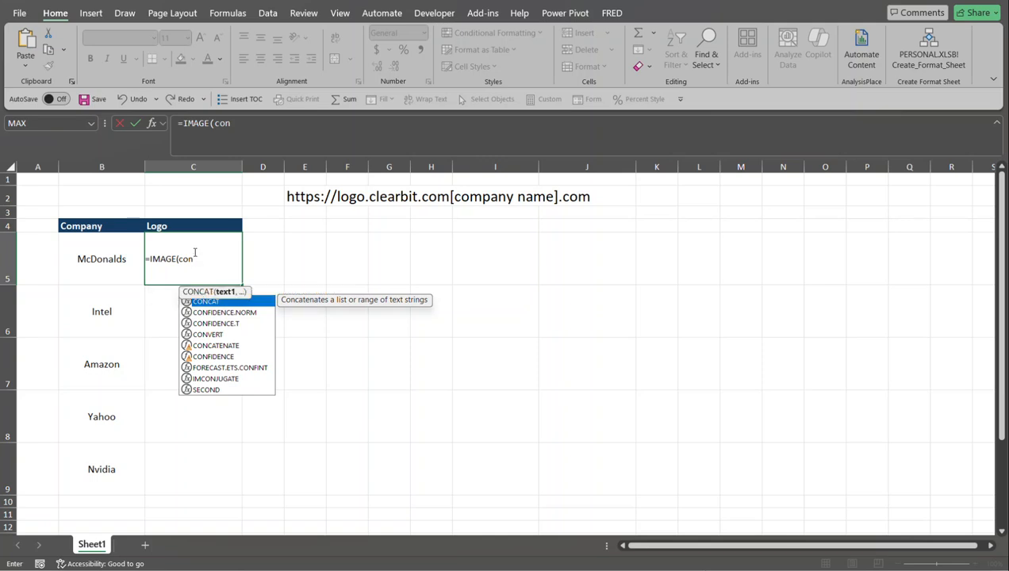
pyautogui.press('Tab')
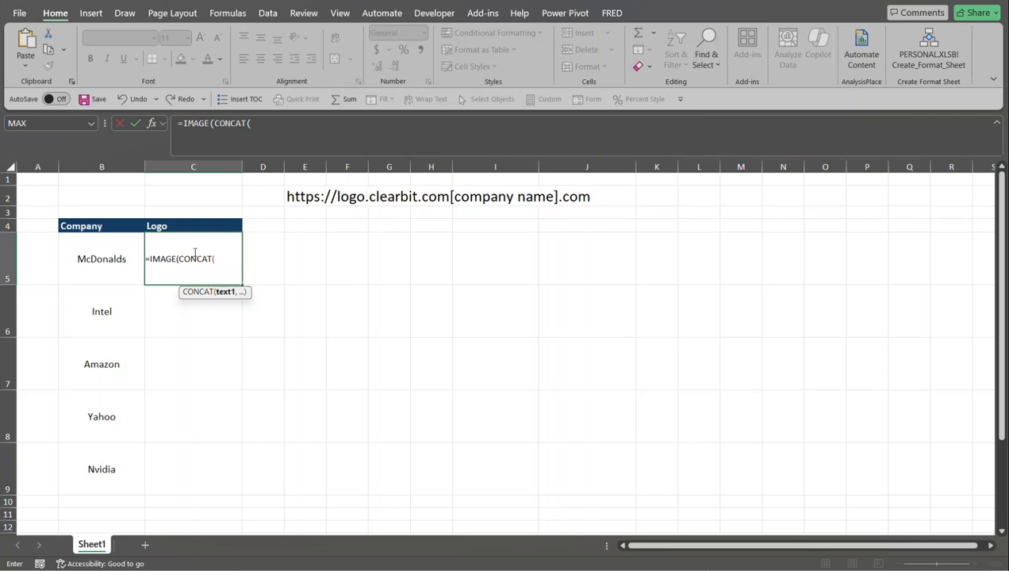
pyautogui.write('https://logo')
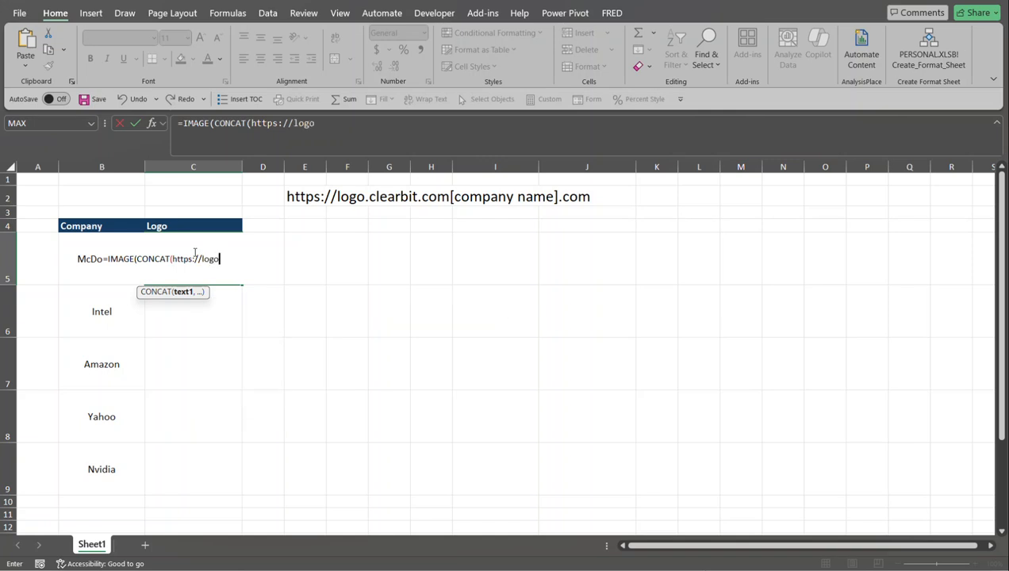
pyautogui.write('.clearbit.com')
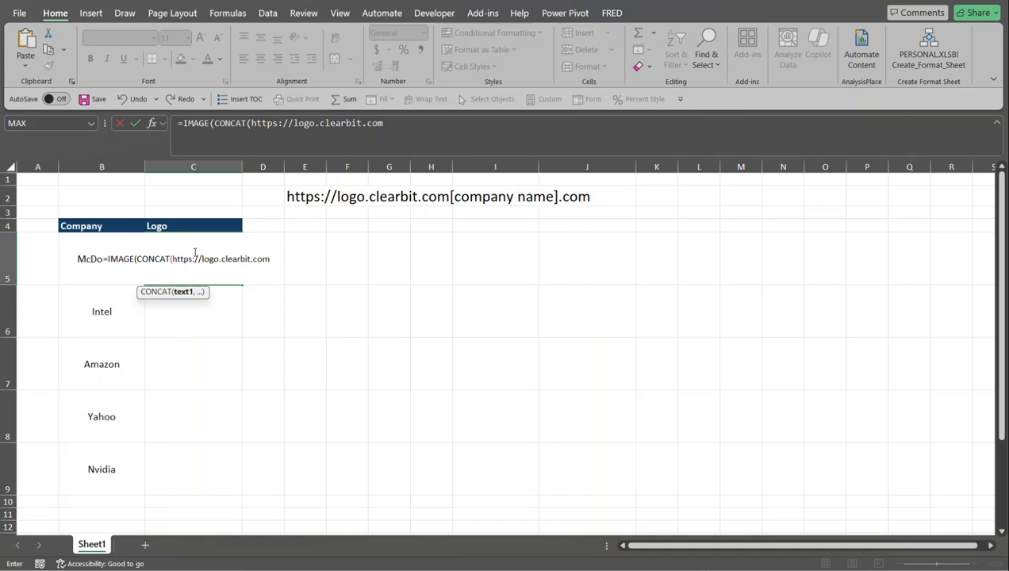
pyautogui.write('/"')
pyautogui.click(172, 258)
pyautogui.write('"')
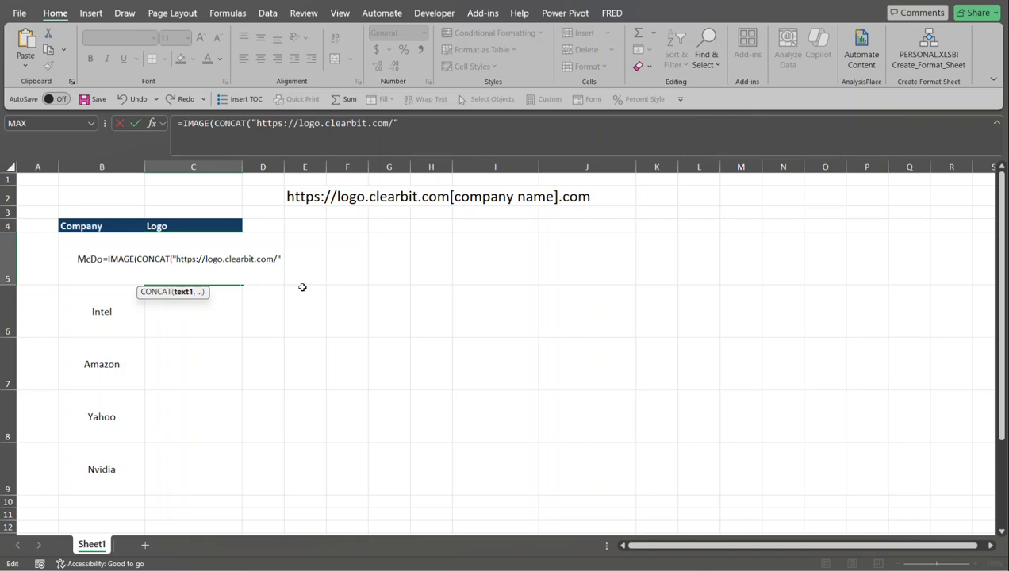
# - Complete the C5 formula with B5 and ".com" as the remaining CONCAT texts, close both functions and enter it
pyautogui.write(',')
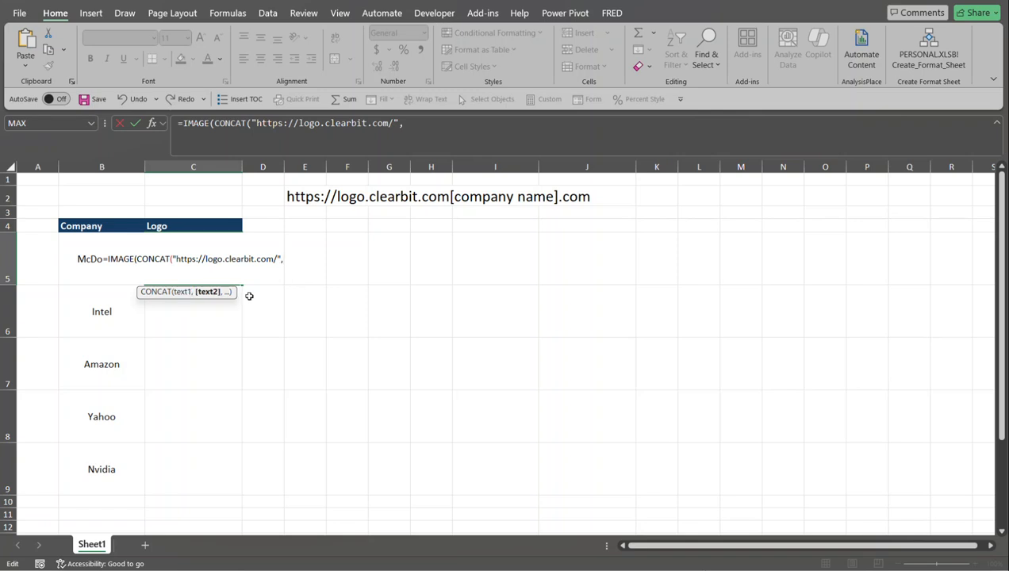
pyautogui.click(89, 259)
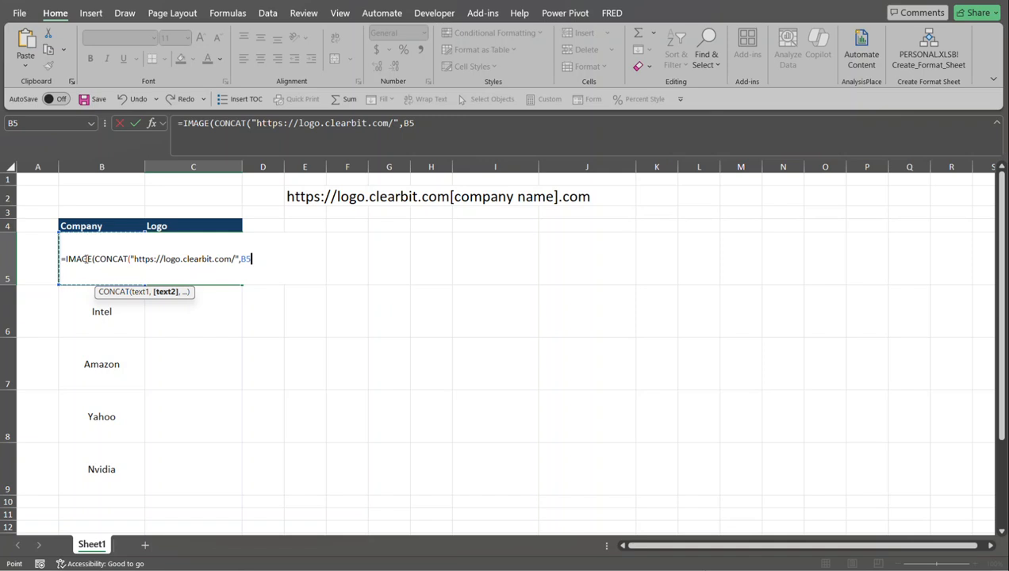
pyautogui.write(',"')
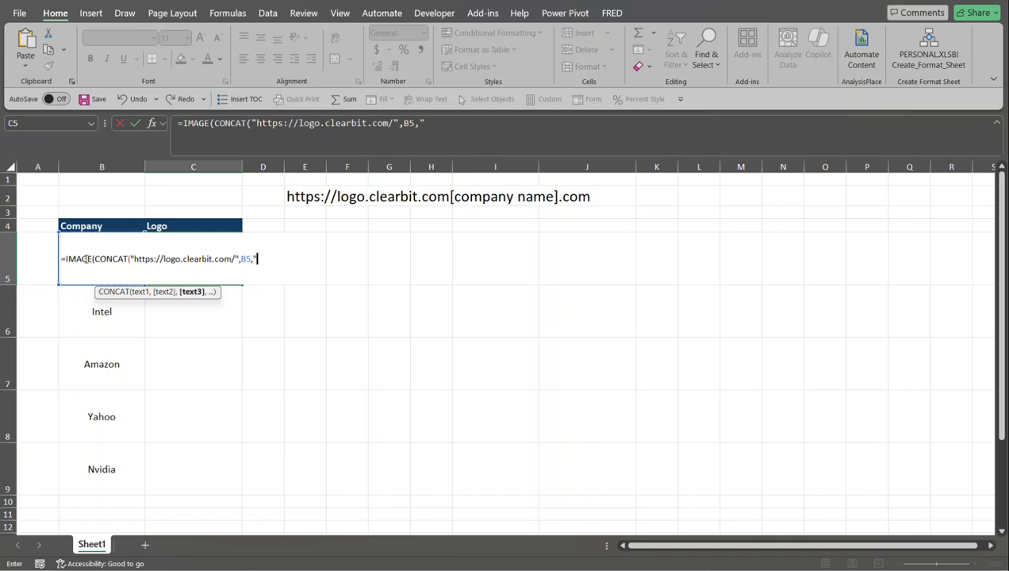
pyautogui.write('.com")')
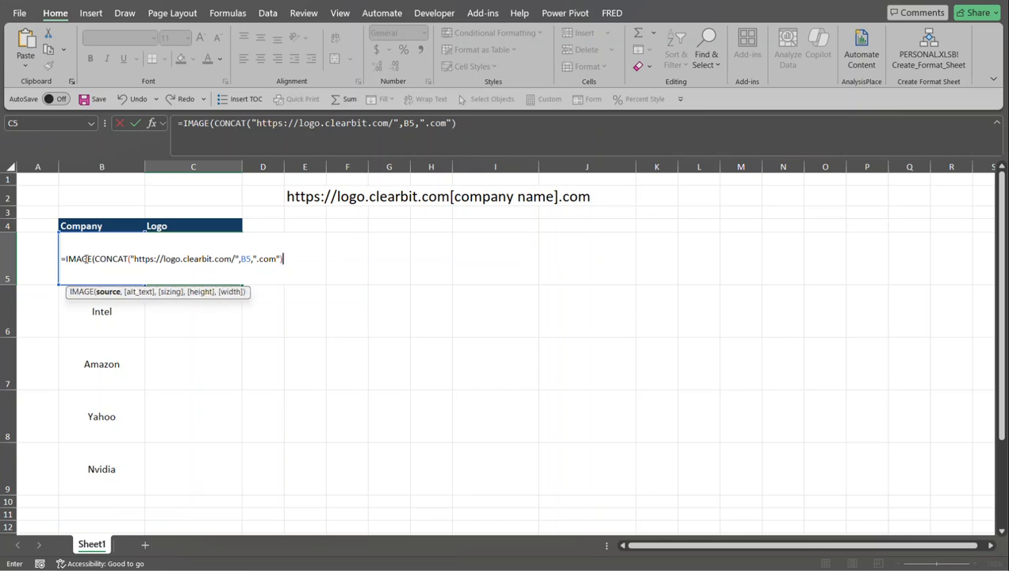
pyautogui.write('))')
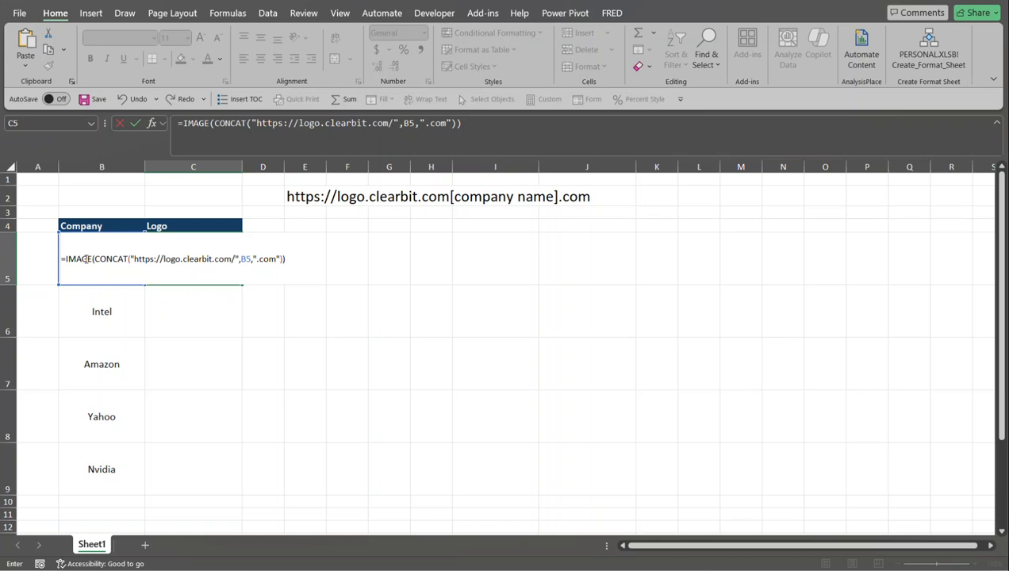
pyautogui.hotkey('ctrl', 'Return')
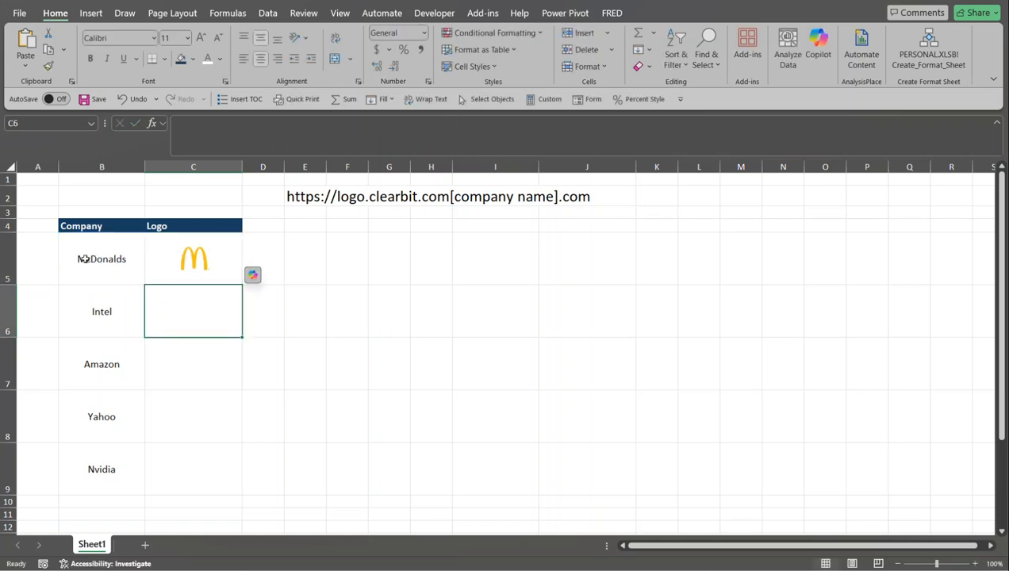
# - Fill the logo formula from C5 down to C9 for the remaining companies
pyautogui.click(181, 244)
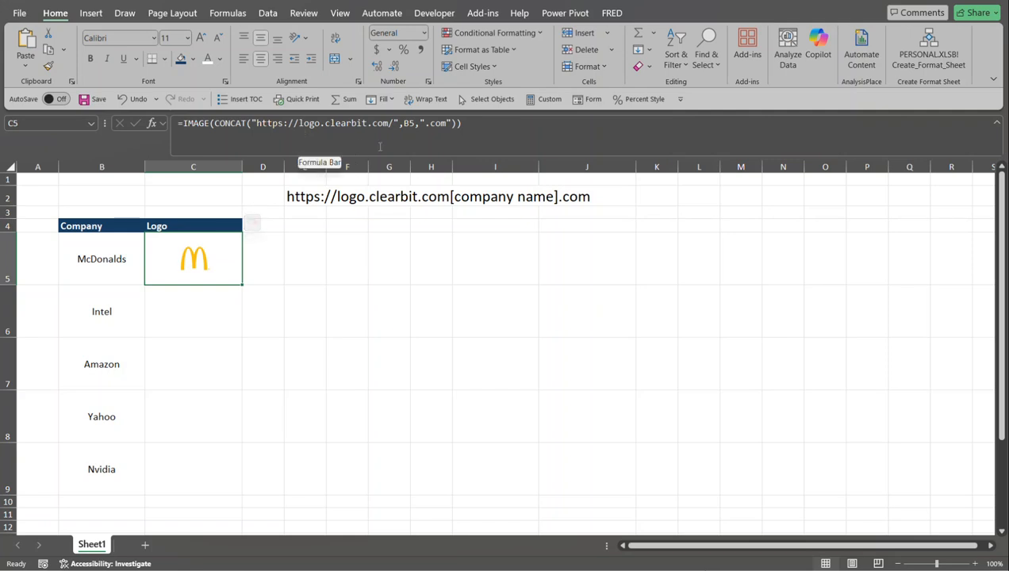
pyautogui.click(314, 199)
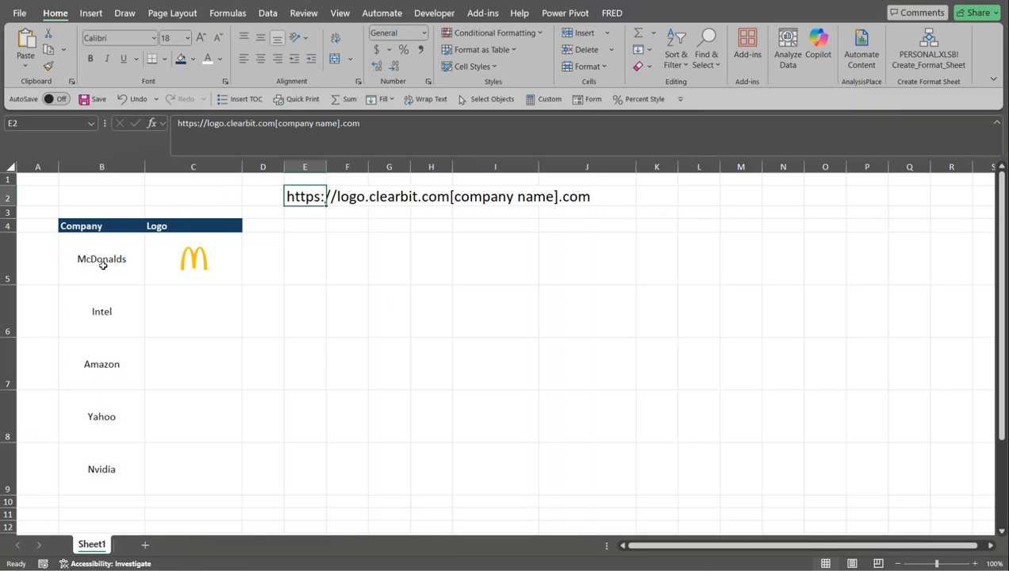
pyautogui.click(171, 253)
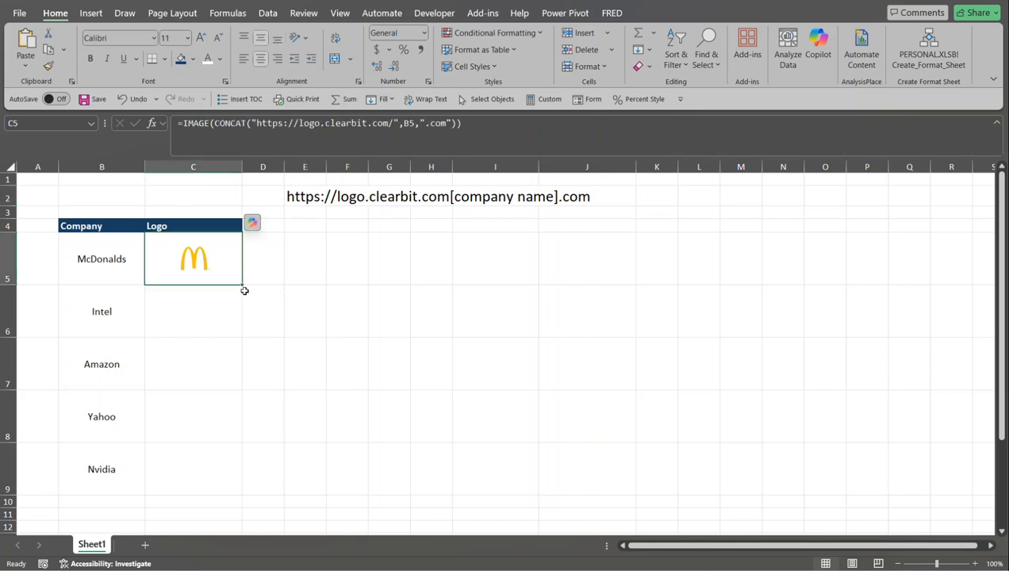
pyautogui.doubleClick(242, 284)
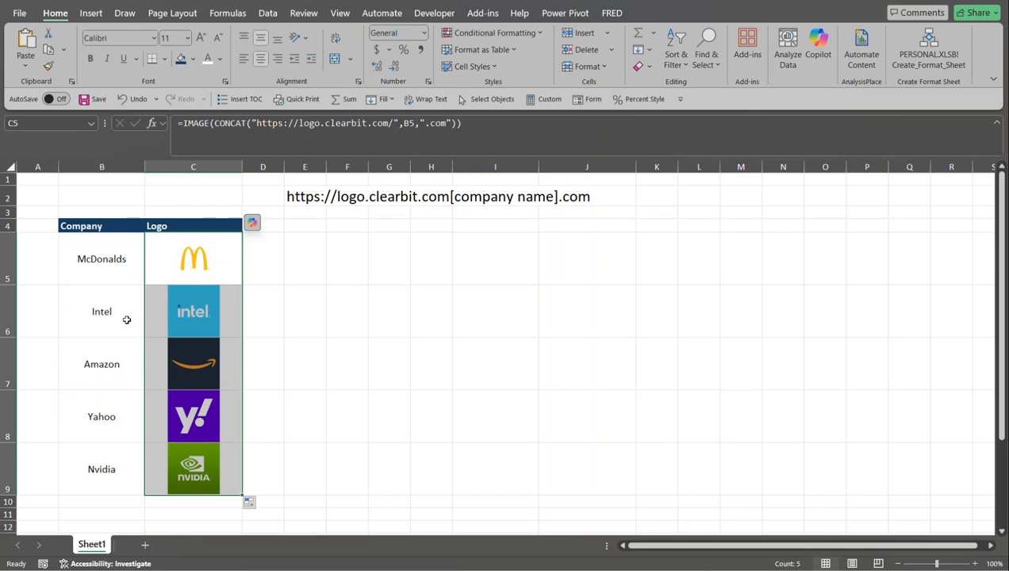
# - Examine the logo formulas in column C to see which company cell each one references
pyautogui.click(104, 312)
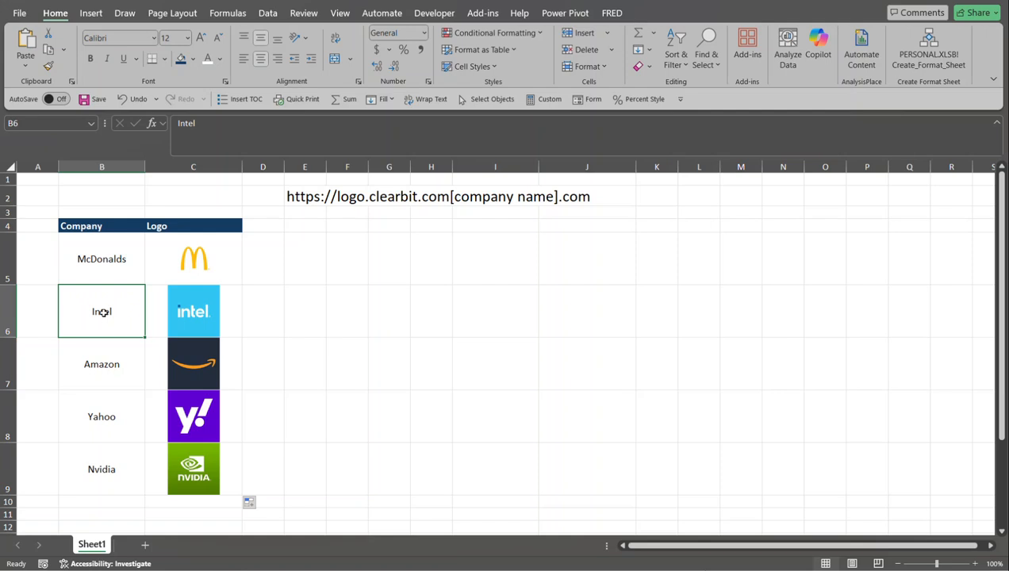
pyautogui.click(151, 310)
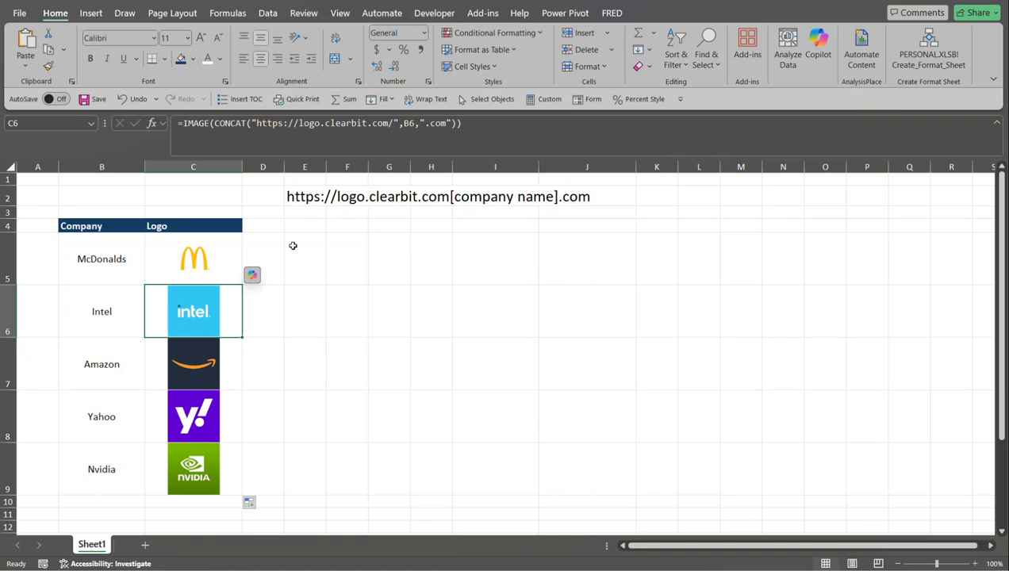
pyautogui.press('Down')
pyautogui.press('Down')
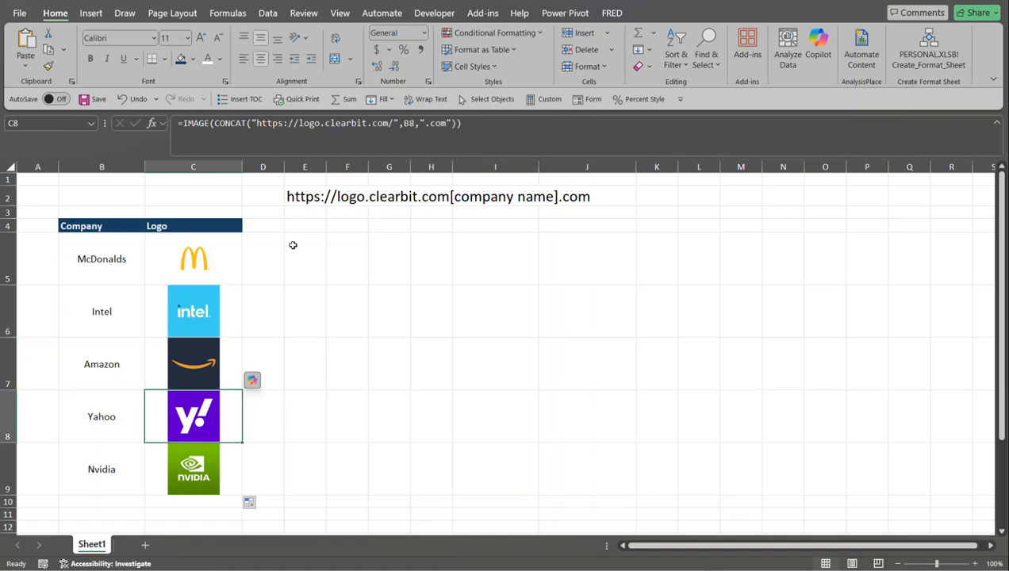
pyautogui.press('Down')
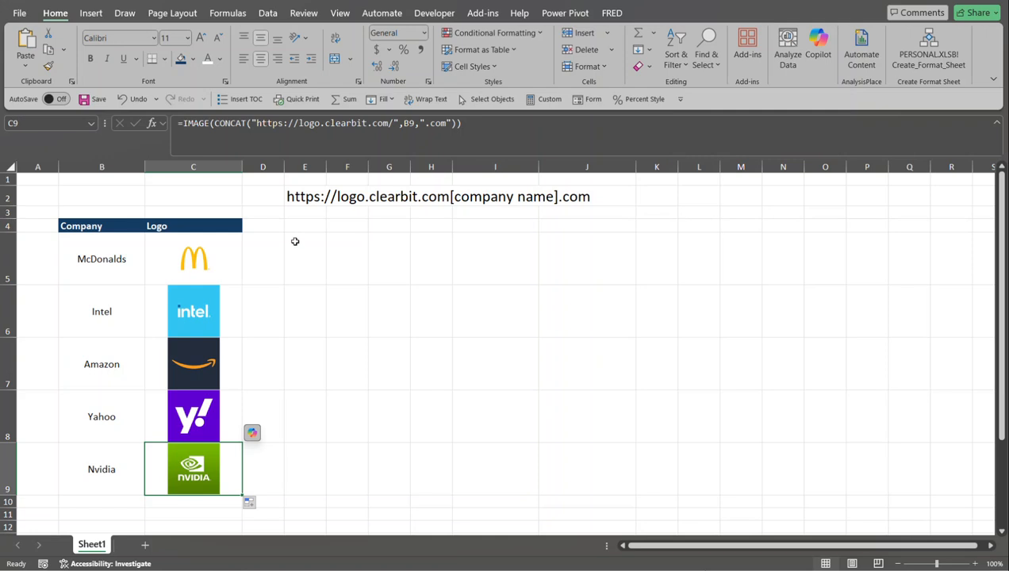
pyautogui.click(189, 259)
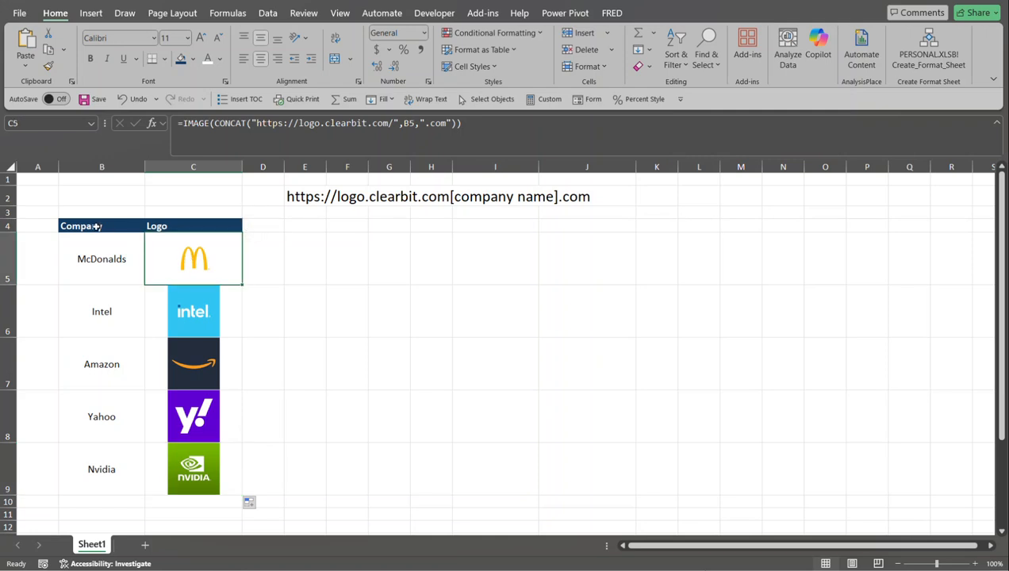
# - Copy the company and logo table B4:C9, paste it as a linked picture, and place it over columns G to J beside the original
pyautogui.moveTo(97, 225); pyautogui.dragTo(198, 485)
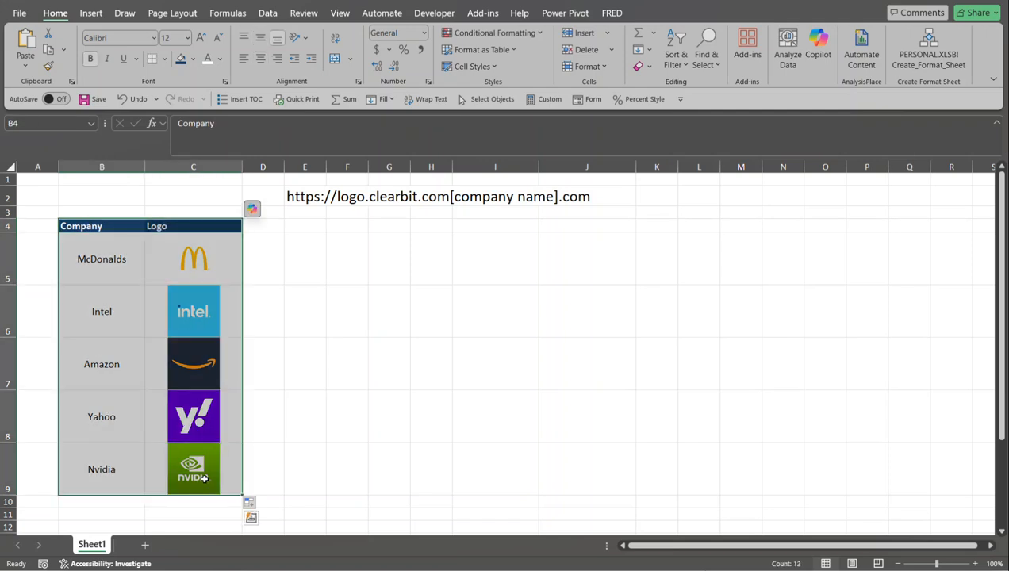
pyautogui.hotkey('ctrl', 'c')
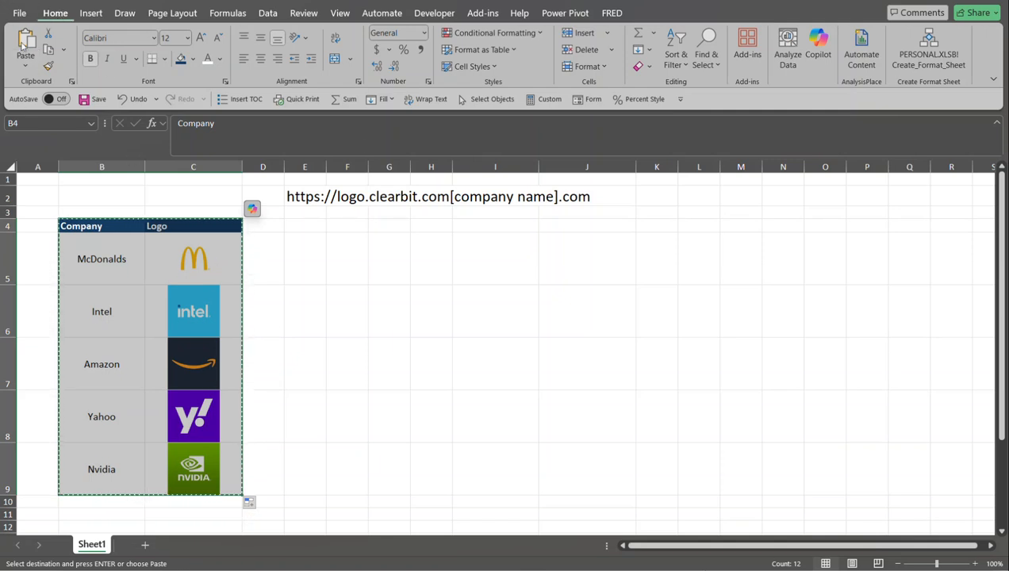
pyautogui.click(25, 67)
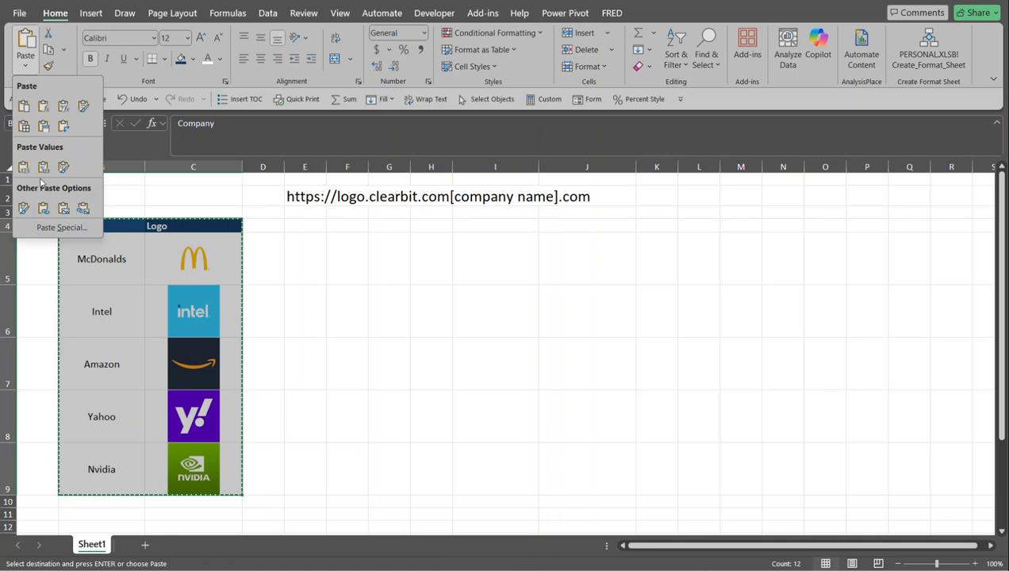
pyautogui.click(83, 209)
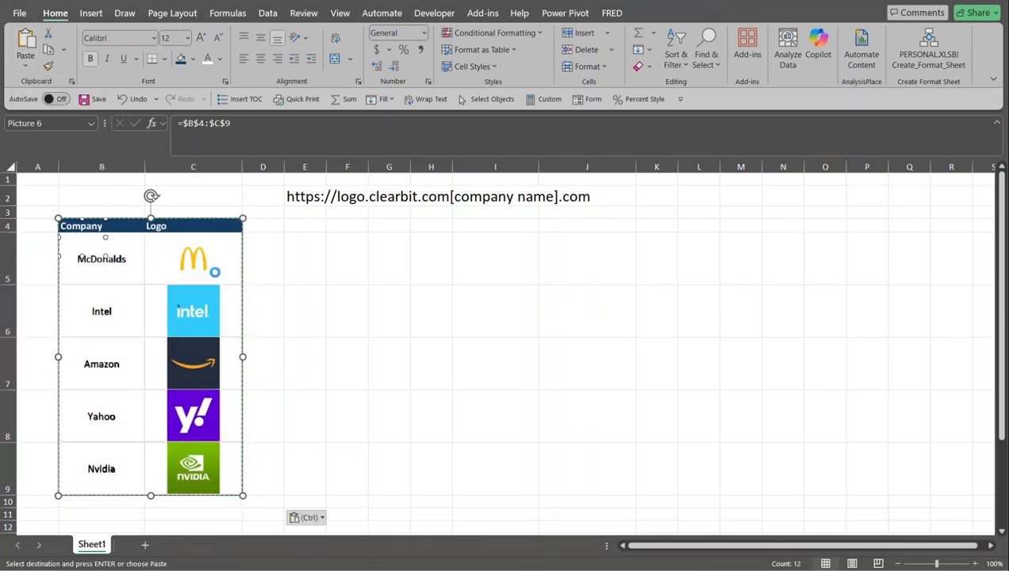
pyautogui.moveTo(205, 236); pyautogui.dragTo(546, 225)
pyautogui.click(643, 256)
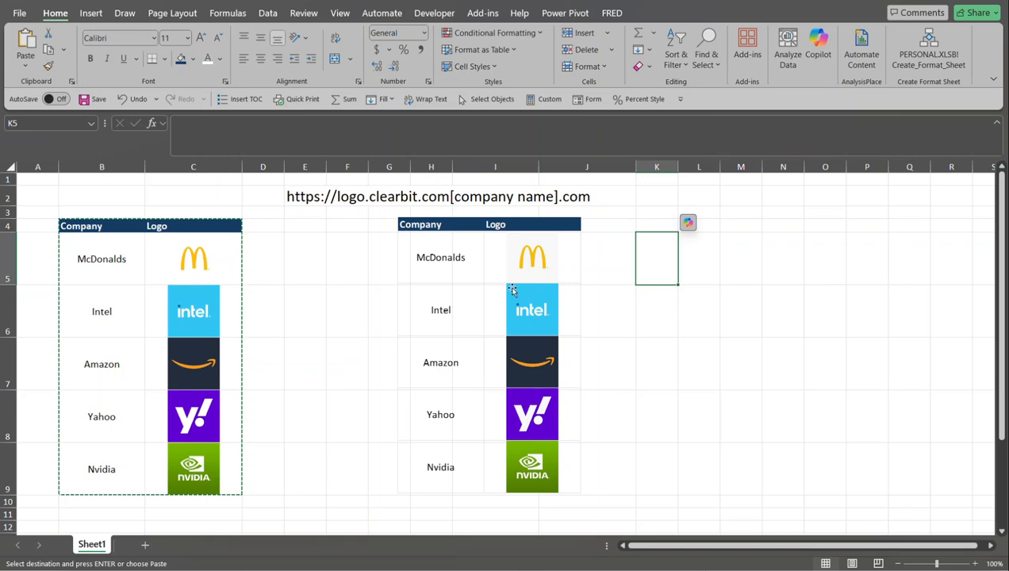
pyautogui.moveTo(449, 226); pyautogui.dragTo(413, 215)
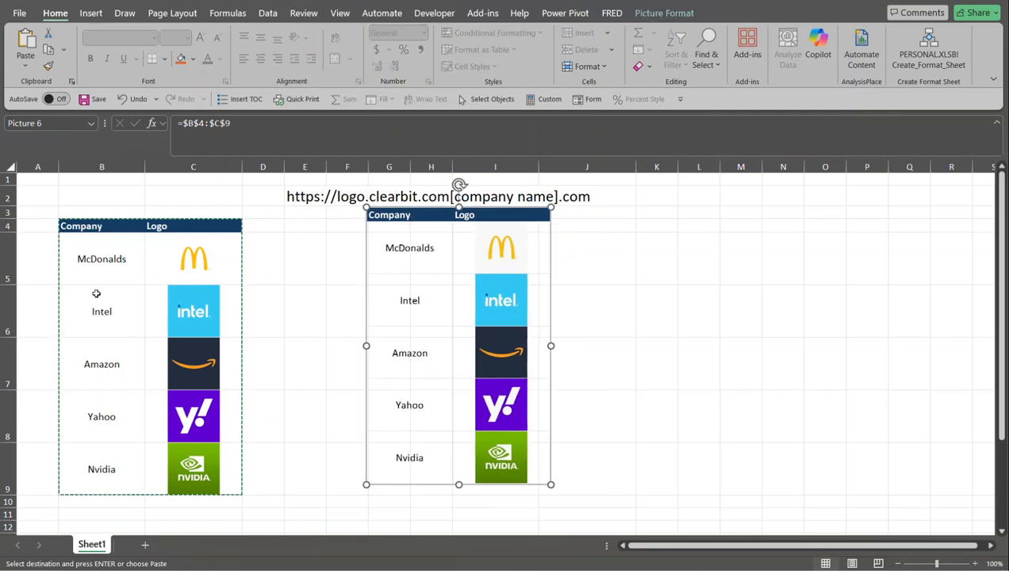
pyautogui.press('Escape')
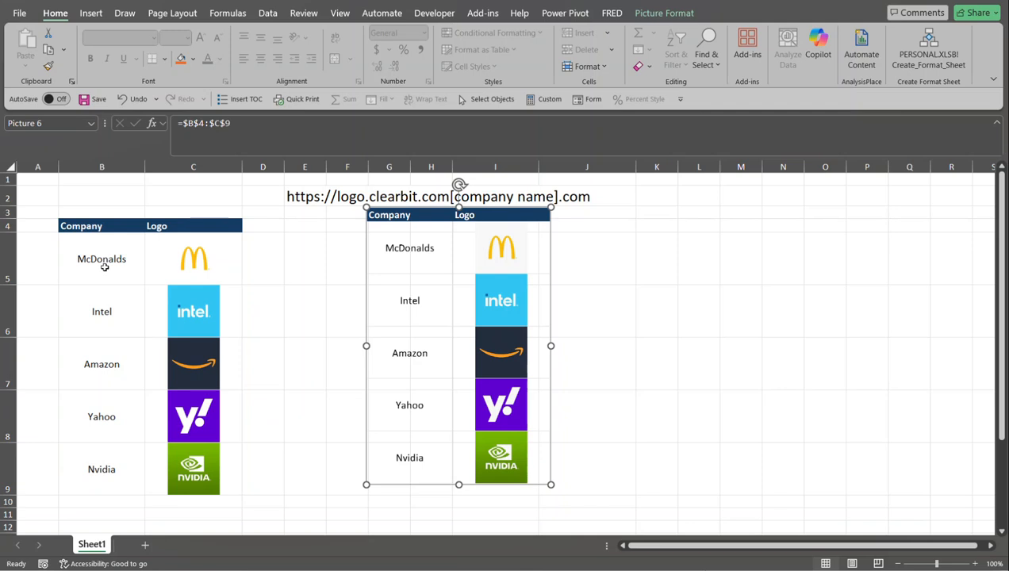
# - Replace the company name in B5 with Walmart
pyautogui.click(106, 263)
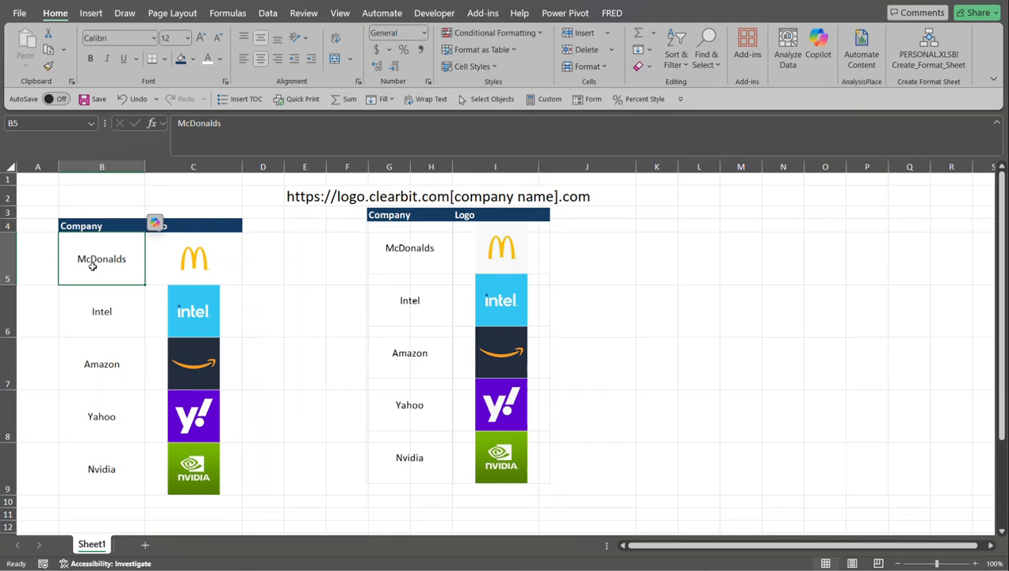
pyautogui.write('Walmart')
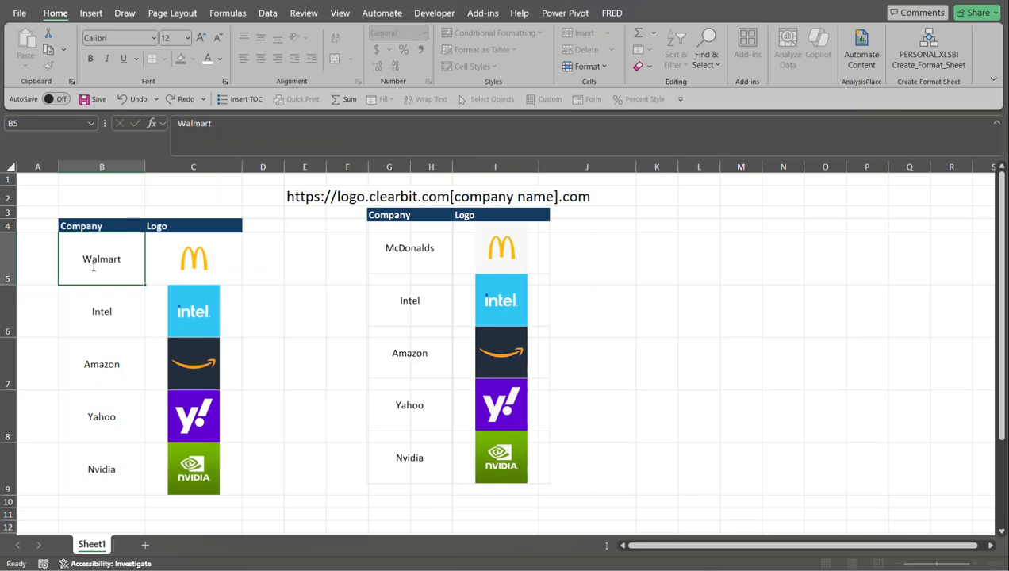
pyautogui.press('Return')
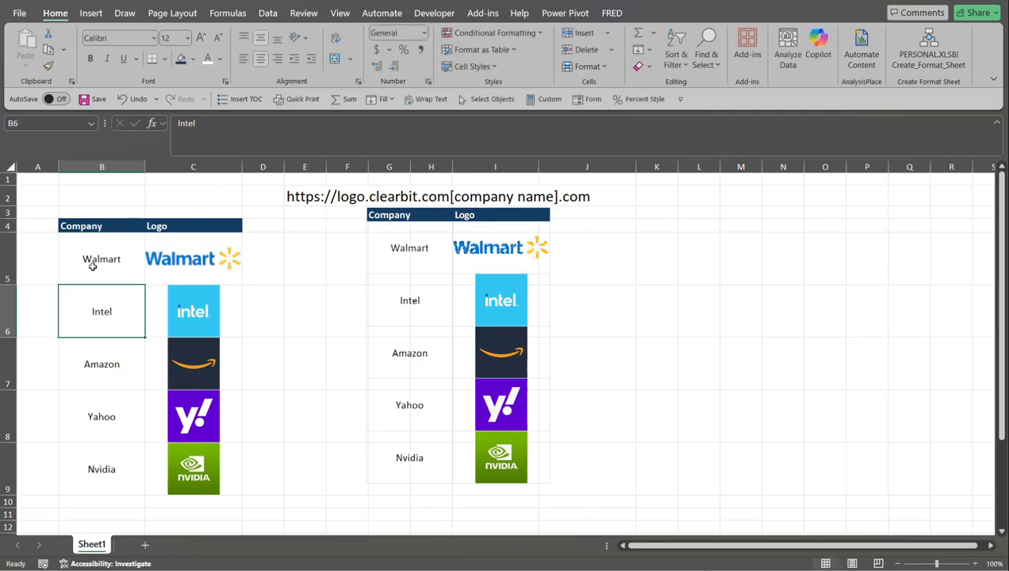
pyautogui.click(269, 251)
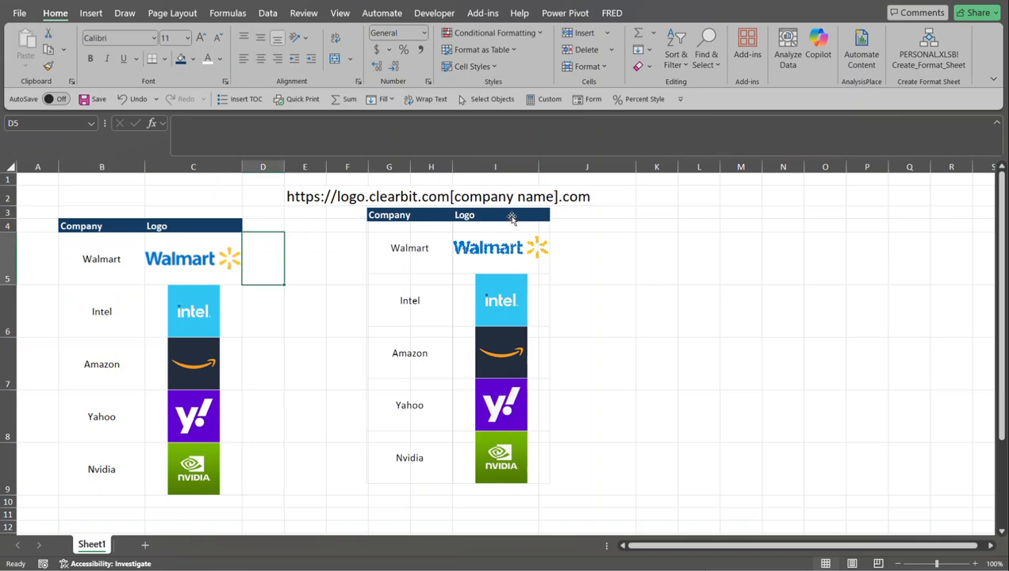
# - Shift the linked picture over columns H to J and replace the company name in B5 with Mcdonalds
pyautogui.moveTo(511, 219); pyautogui.dragTo(580, 221)
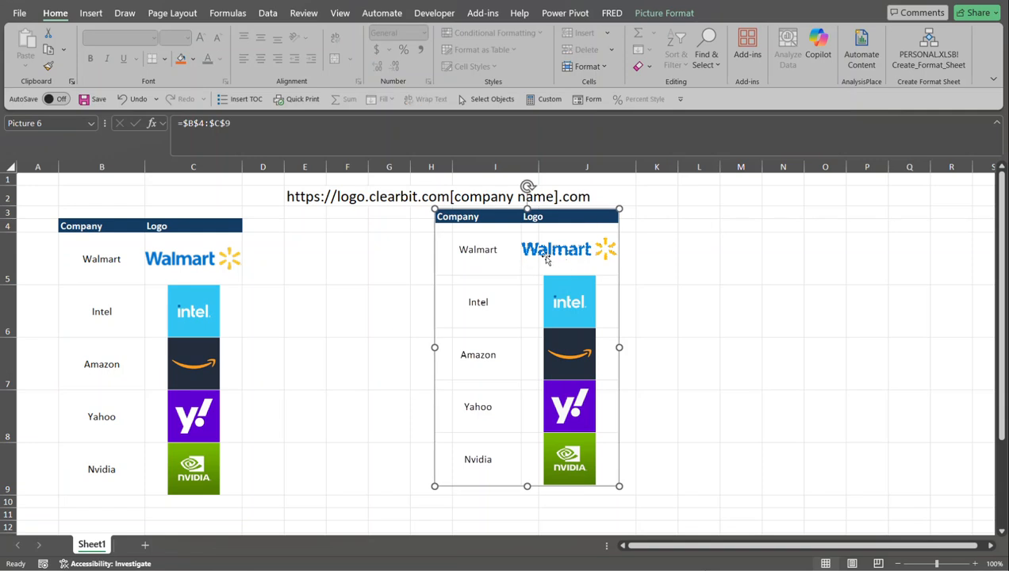
pyautogui.click(112, 270)
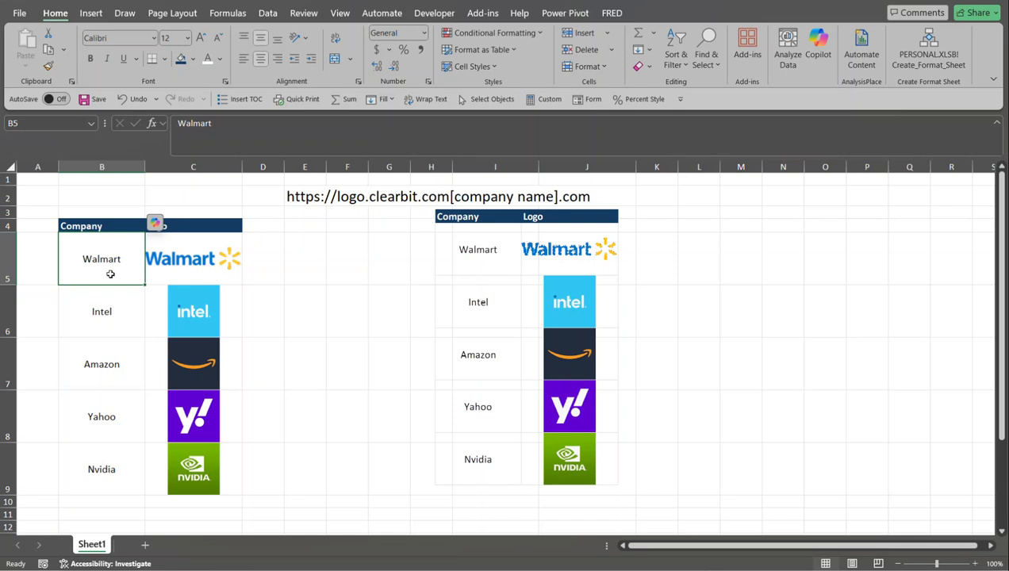
pyautogui.write('Mcdonalds')
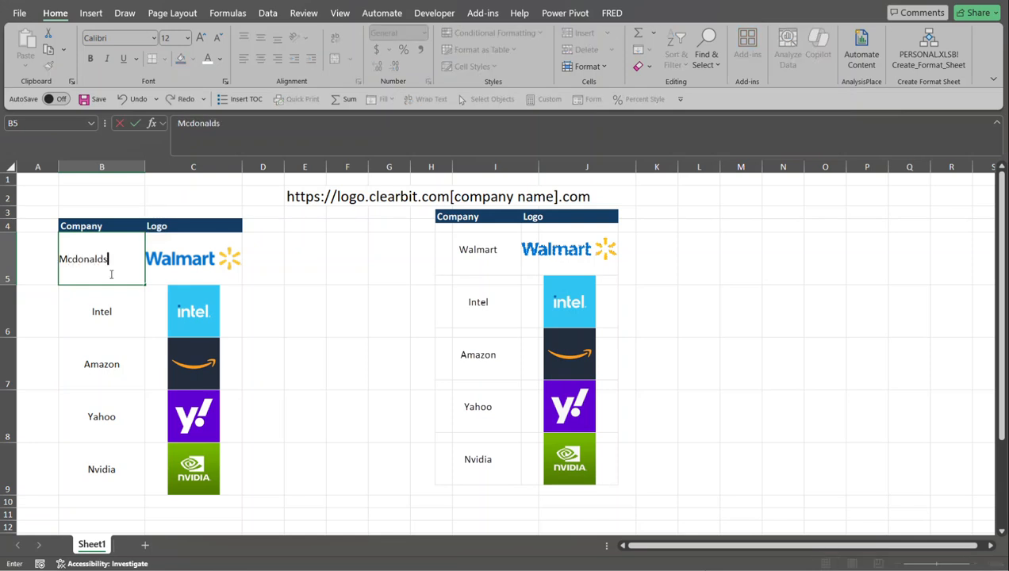
pyautogui.press('Return')
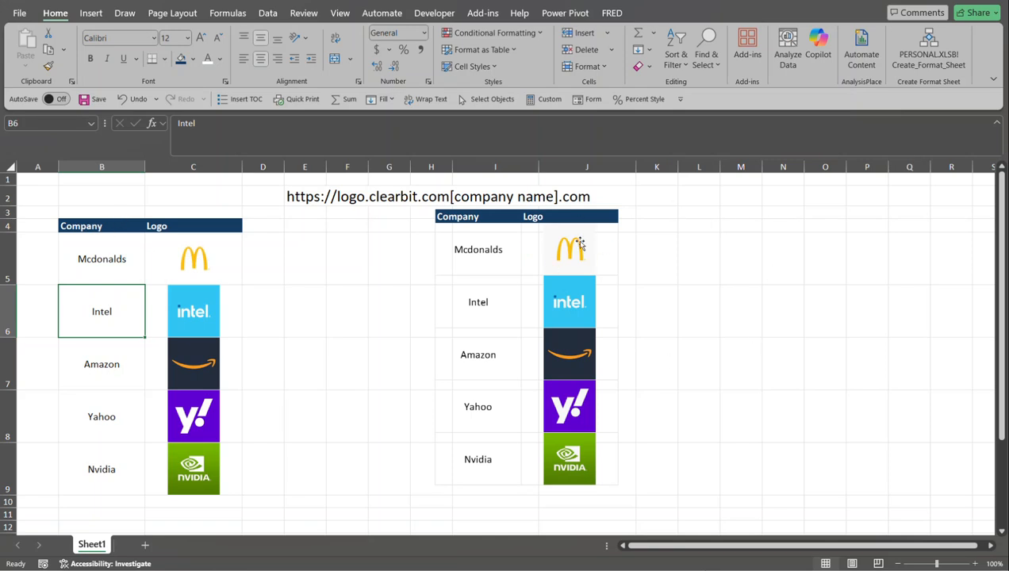
# - Reposition the linked picture over columns G to J, roughly level with the original table's header row
pyautogui.click(599, 221)
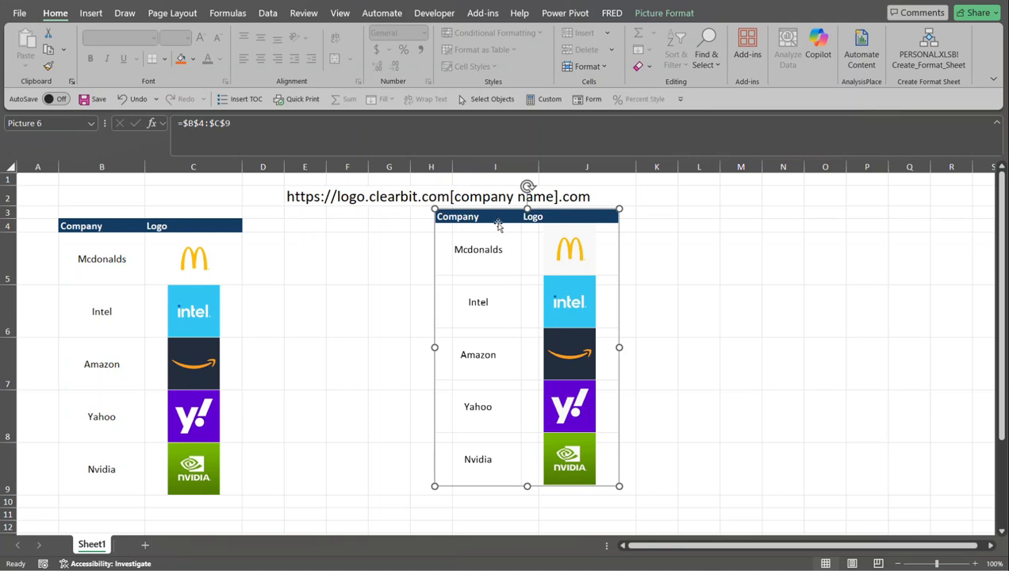
pyautogui.moveTo(505, 220); pyautogui.dragTo(452, 235)
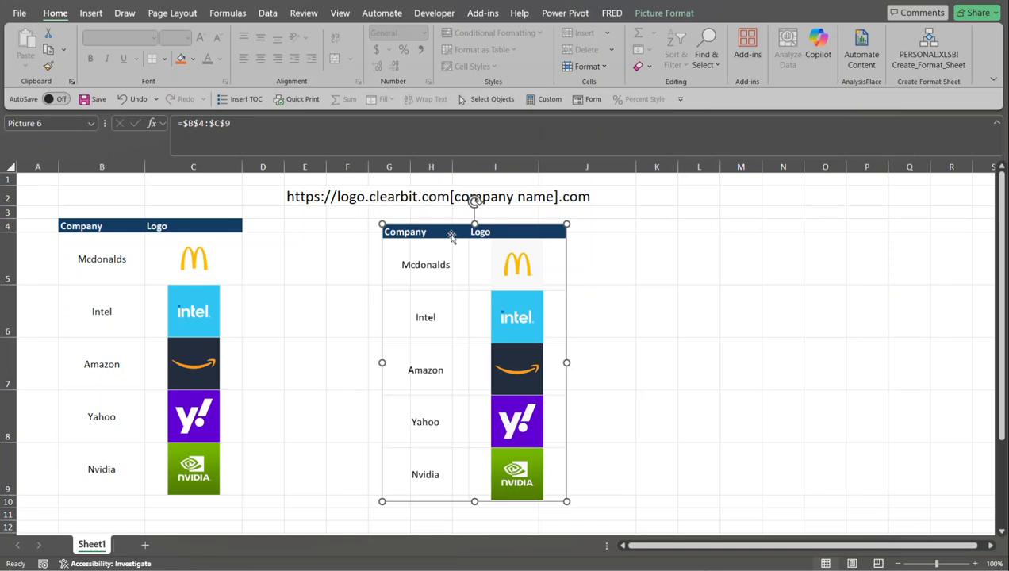
pyautogui.moveTo(449, 225); pyautogui.dragTo(450, 219)
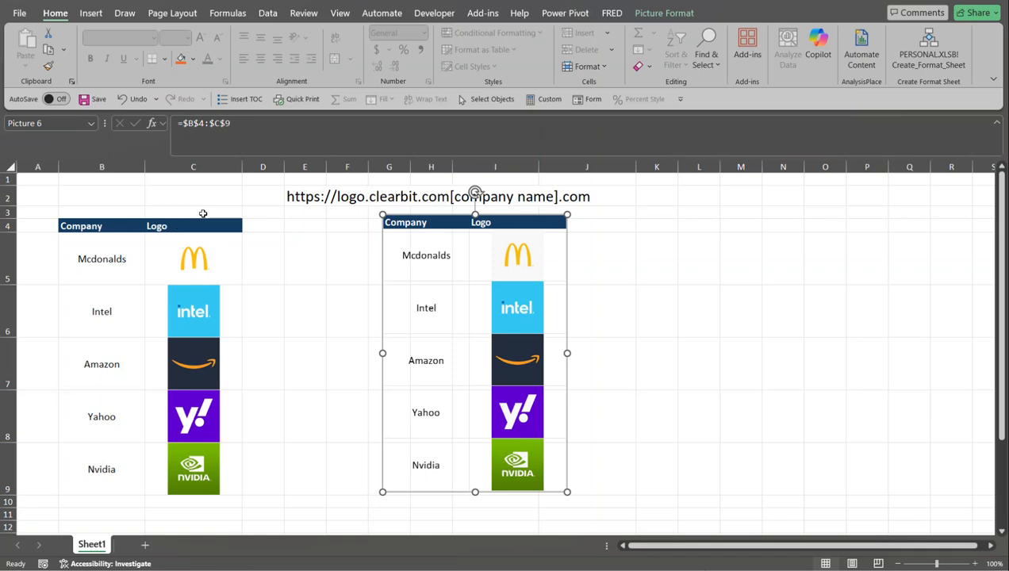
# - Add the Camera command from All Commands to the Quick Access Toolbar
pyautogui.rightClick(704, 103)
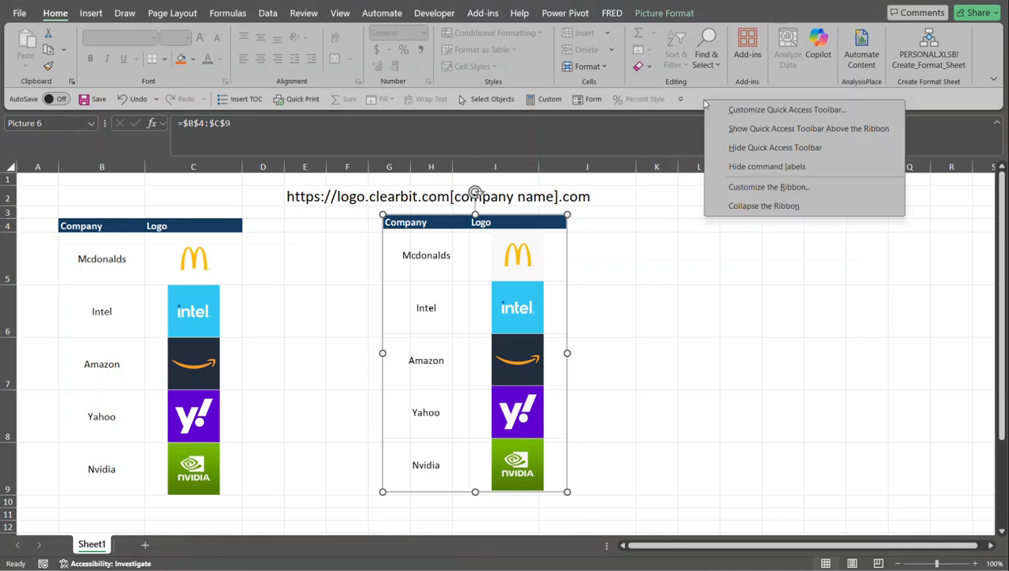
pyautogui.click(749, 110)
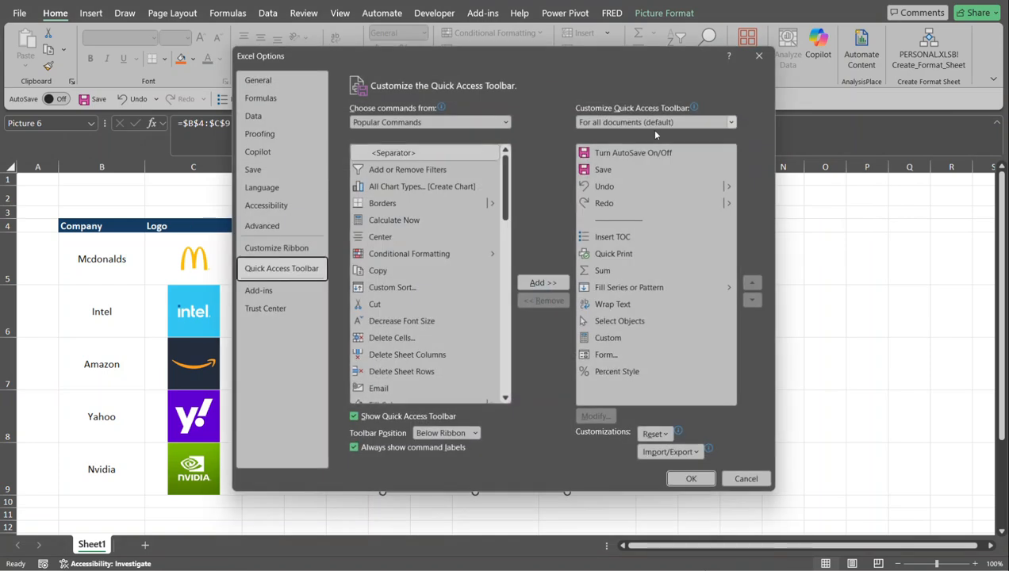
pyautogui.click(503, 122)
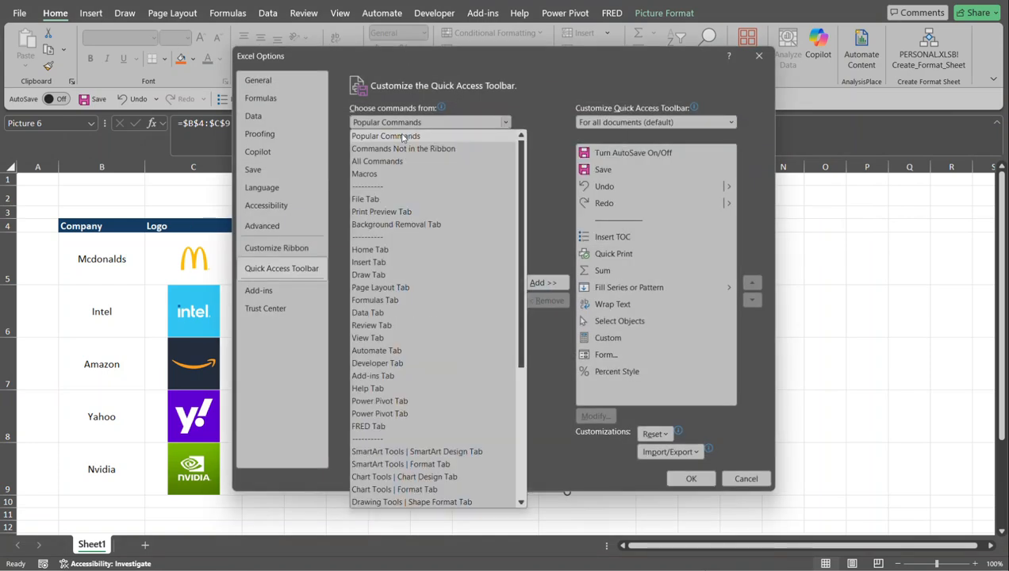
pyautogui.click(370, 163)
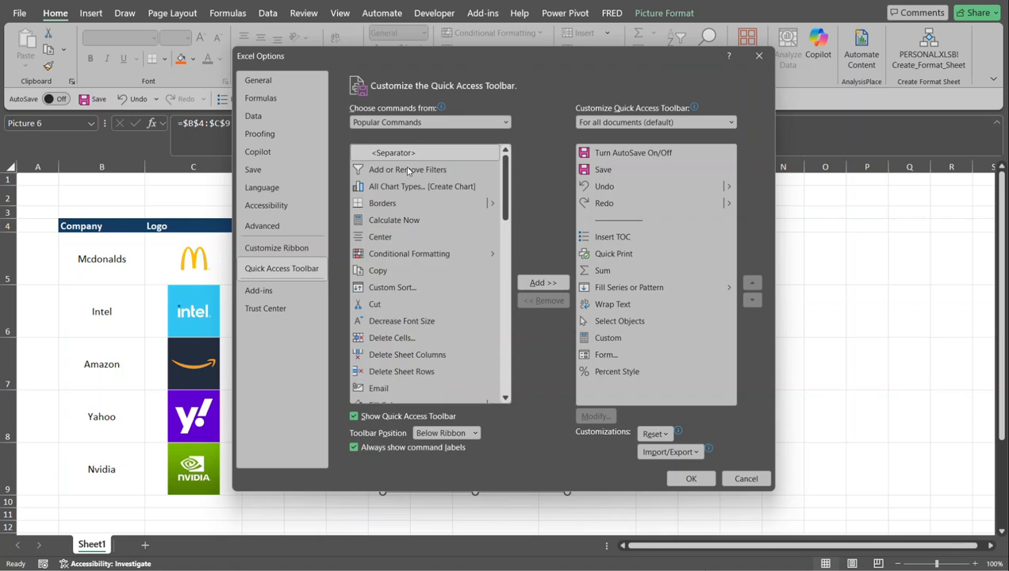
pyautogui.click(403, 169)
pyautogui.write('can')
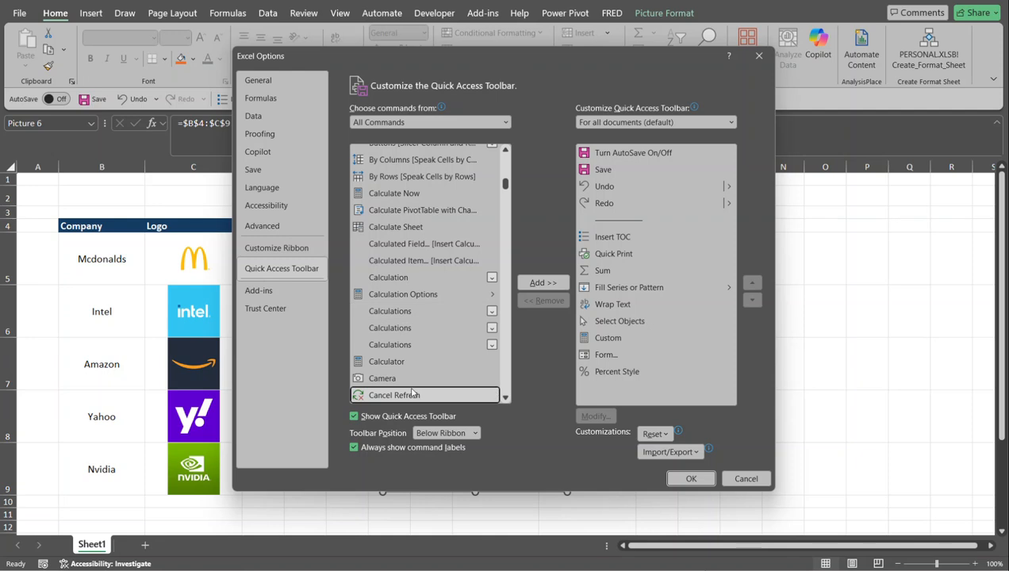
pyautogui.click(377, 380)
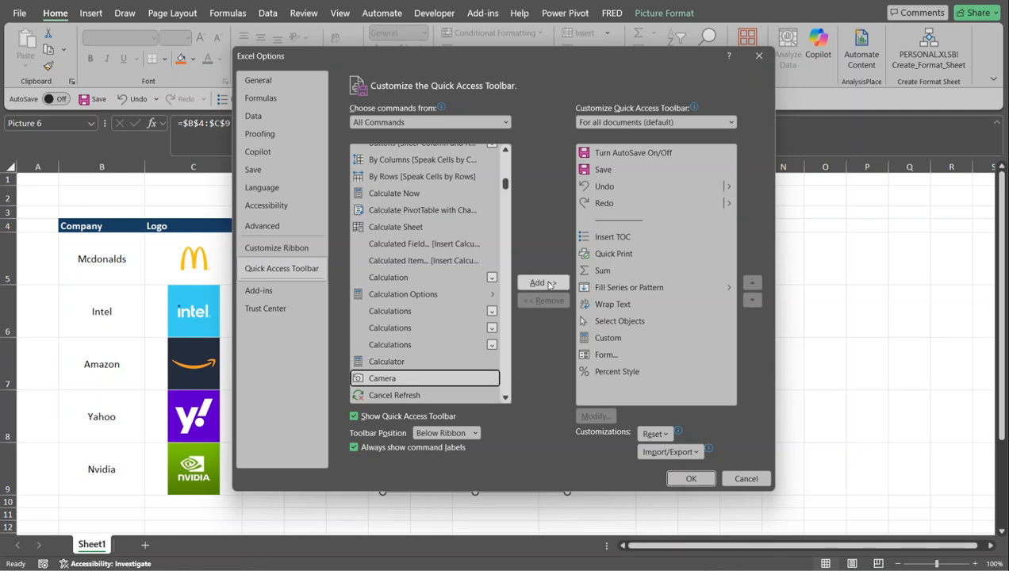
pyautogui.click(545, 285)
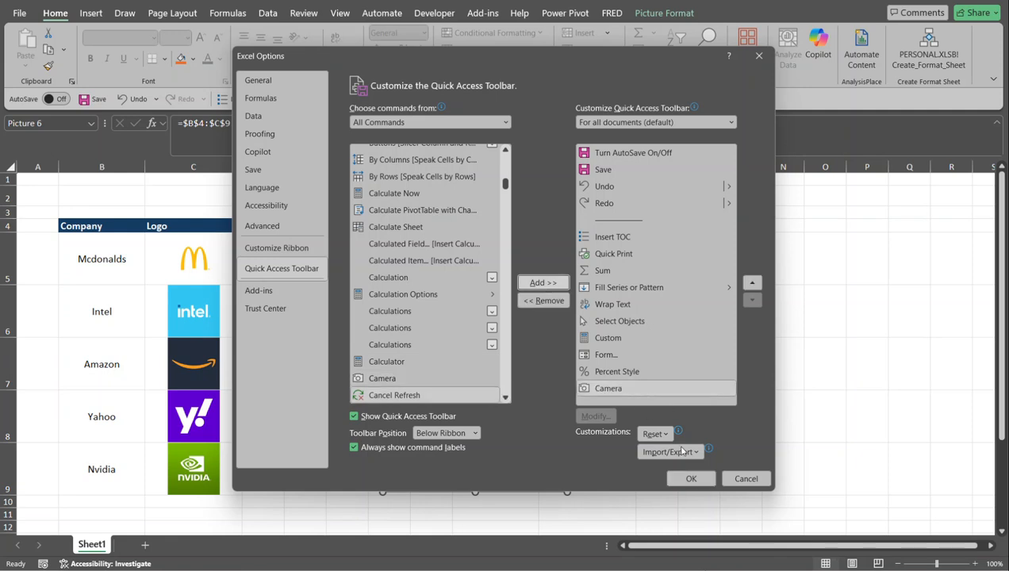
pyautogui.click(708, 478)
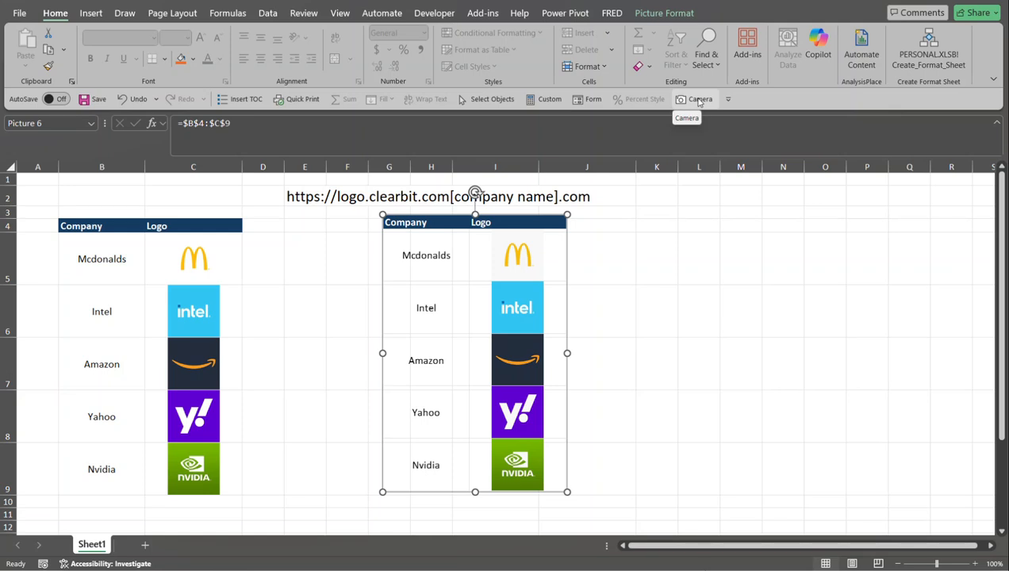
# - Capture the company and logo table B4:C9 with the Camera tool and place the picture over columns L to P
pyautogui.click(699, 101)
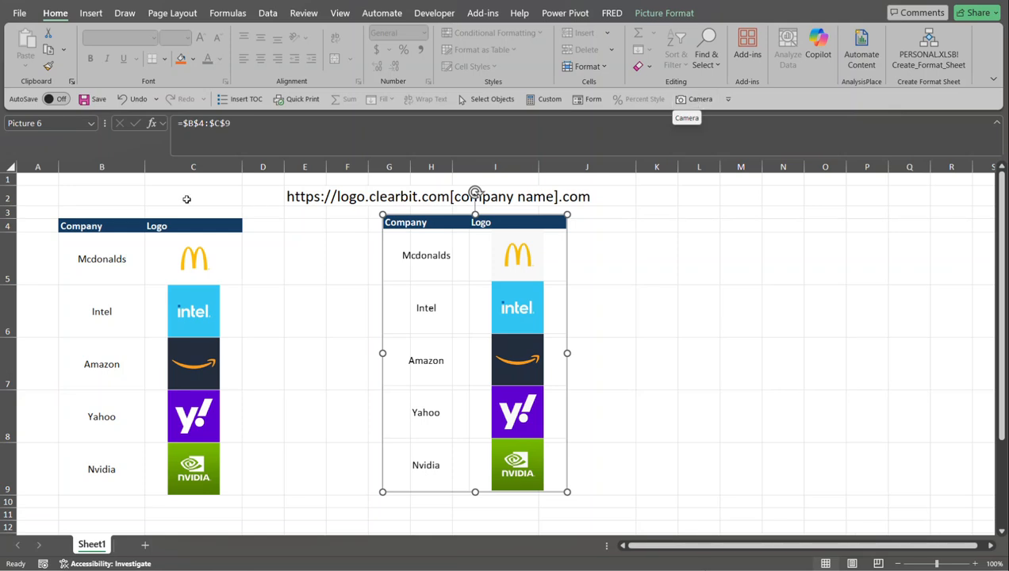
pyautogui.moveTo(103, 229); pyautogui.dragTo(213, 447)
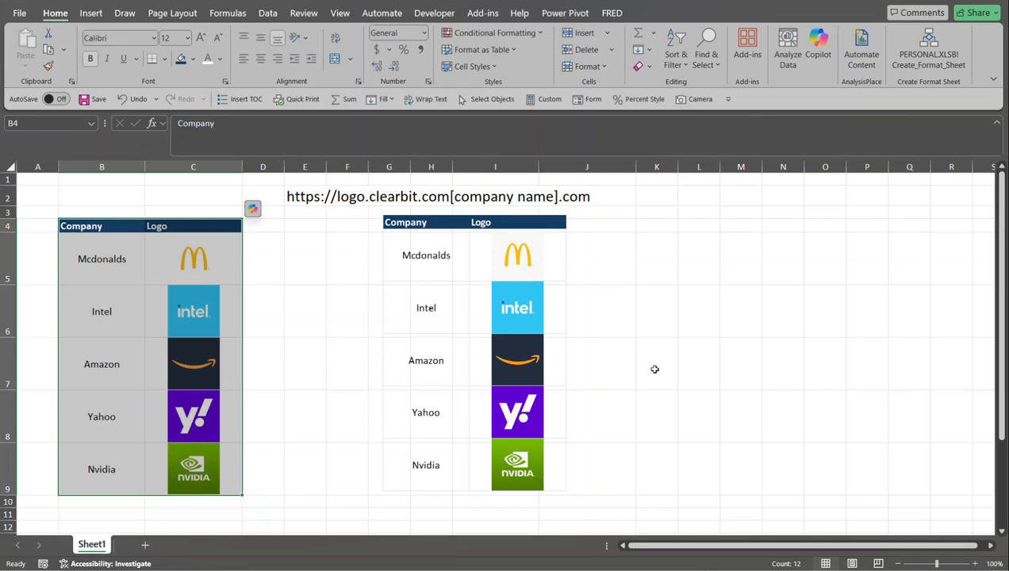
pyautogui.click(700, 99)
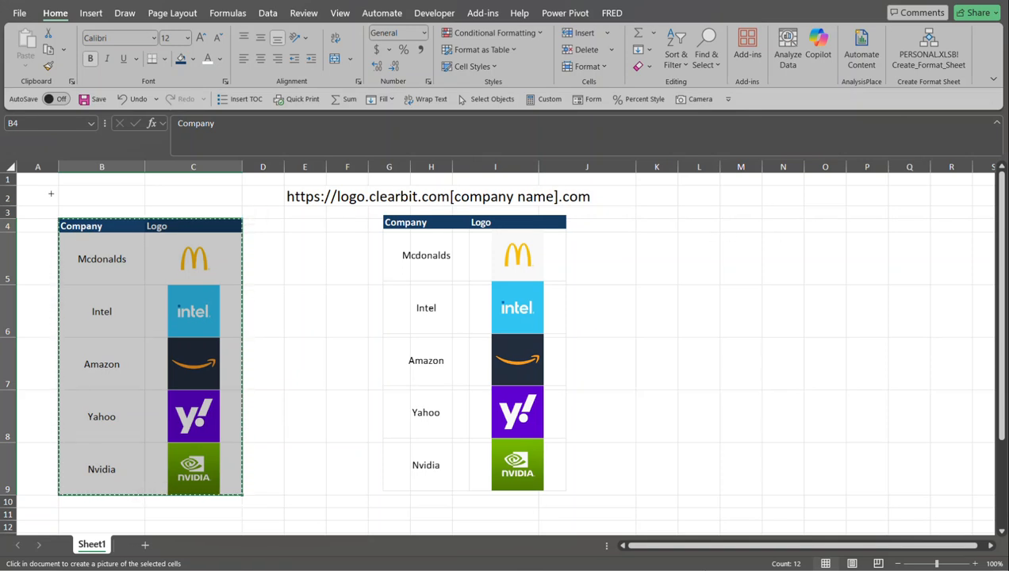
pyautogui.click(706, 229)
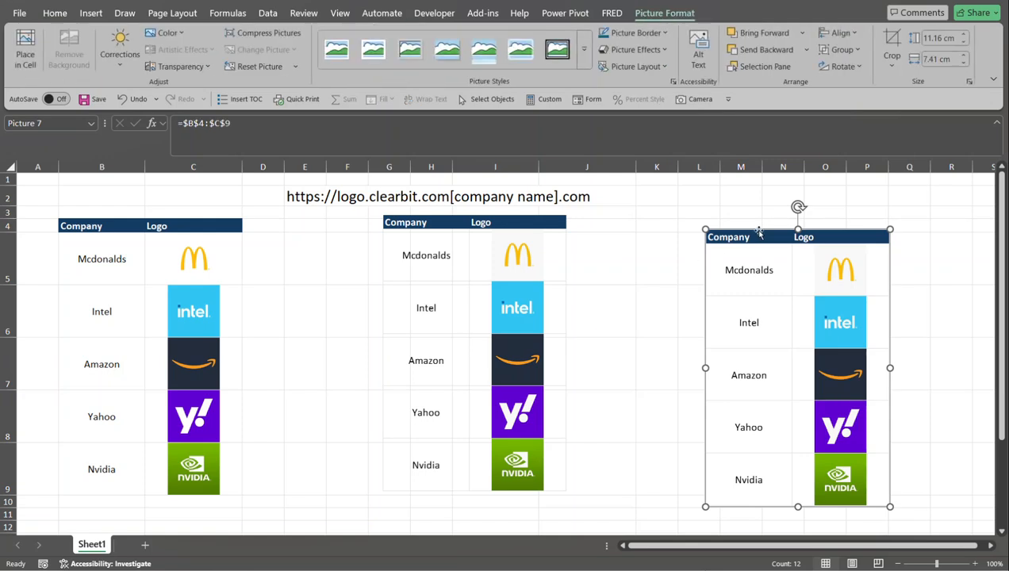
pyautogui.moveTo(768, 238); pyautogui.dragTo(751, 208)
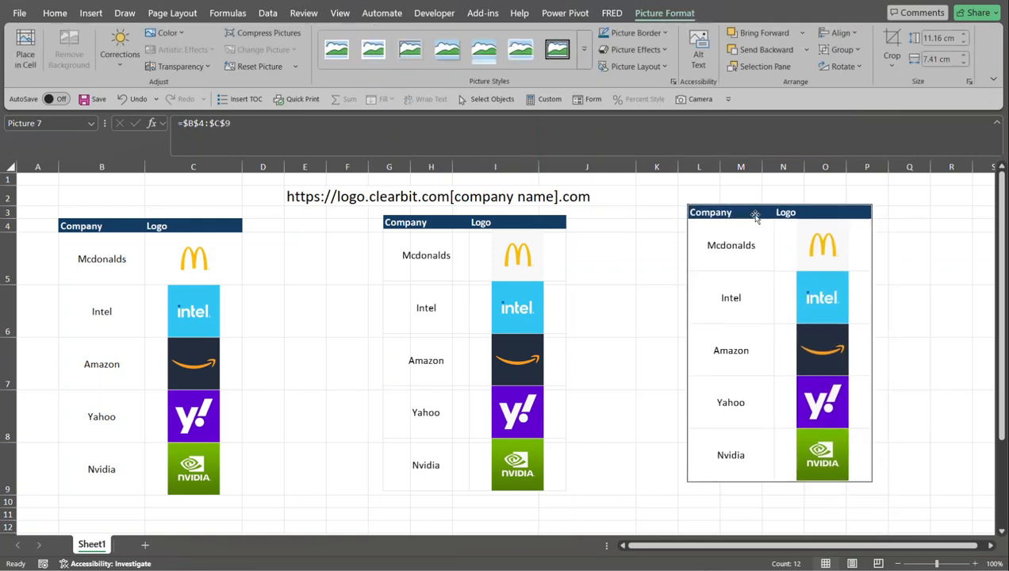
# - Replace the company name in B6 with Cisco
pyautogui.click(278, 303)
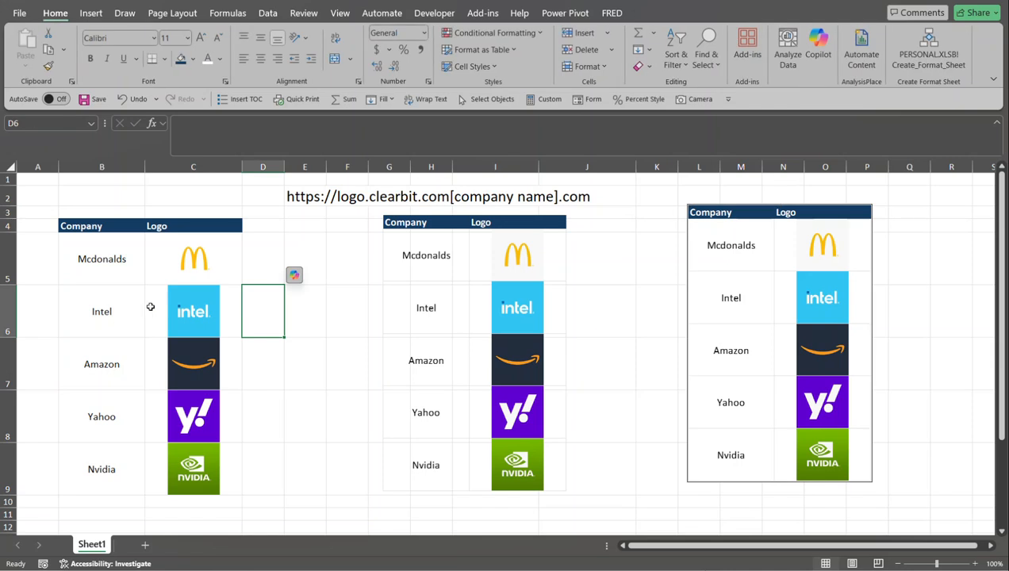
pyautogui.click(94, 311)
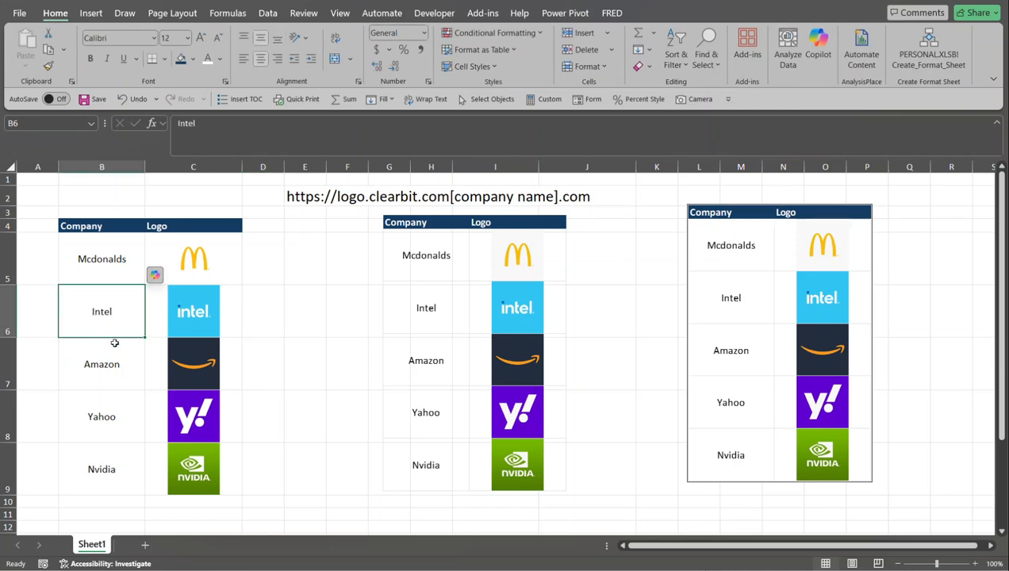
pyautogui.write('Cisco')
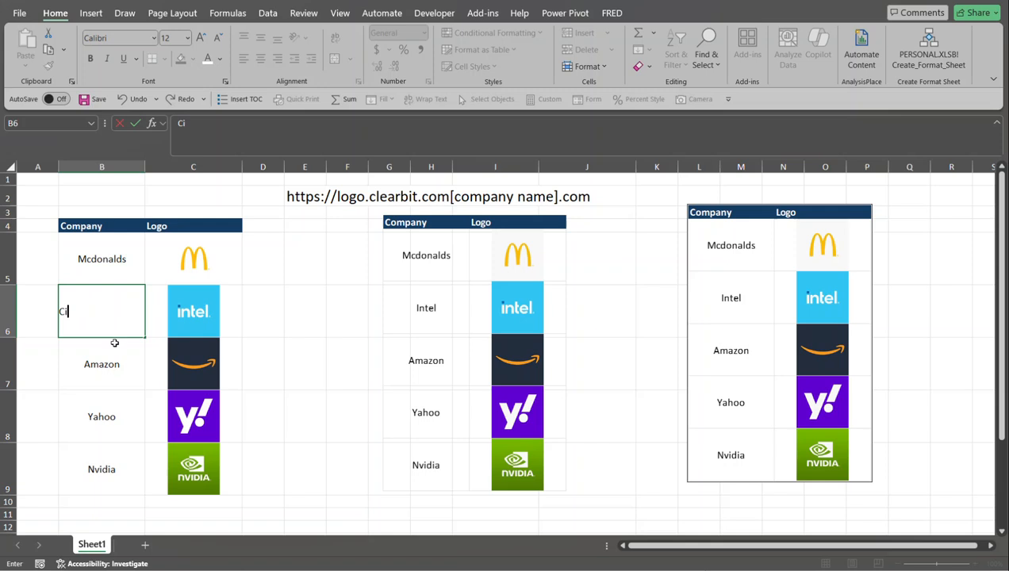
pyautogui.press('Return')
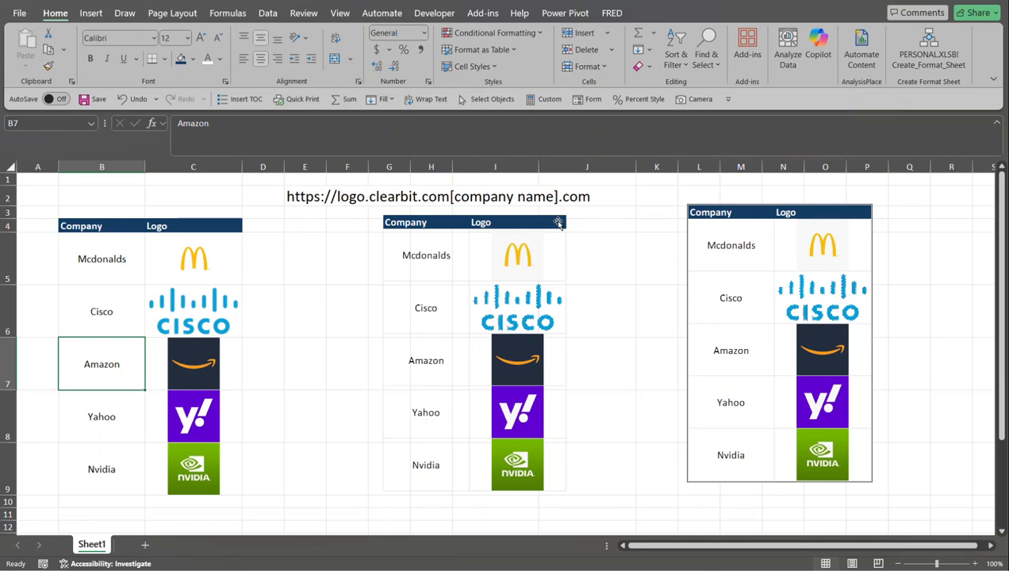
pyautogui.click(747, 214)
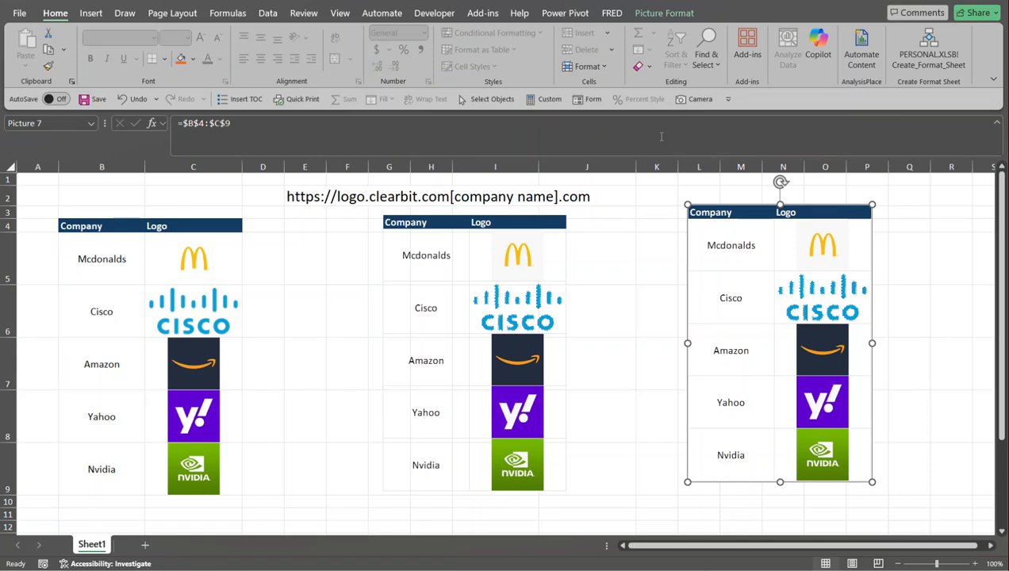
pyautogui.click(700, 100)
pyautogui.click(667, 264)
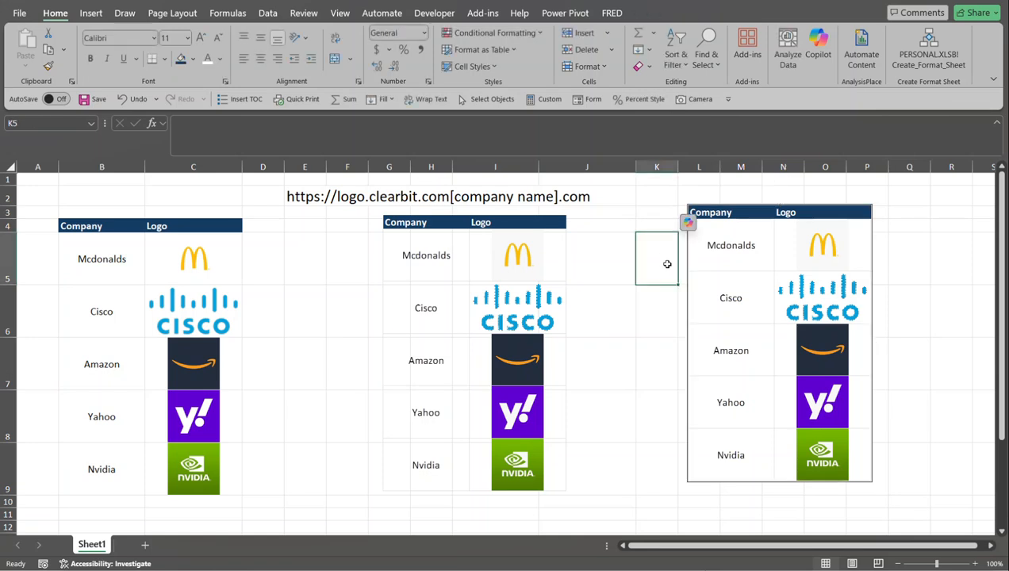